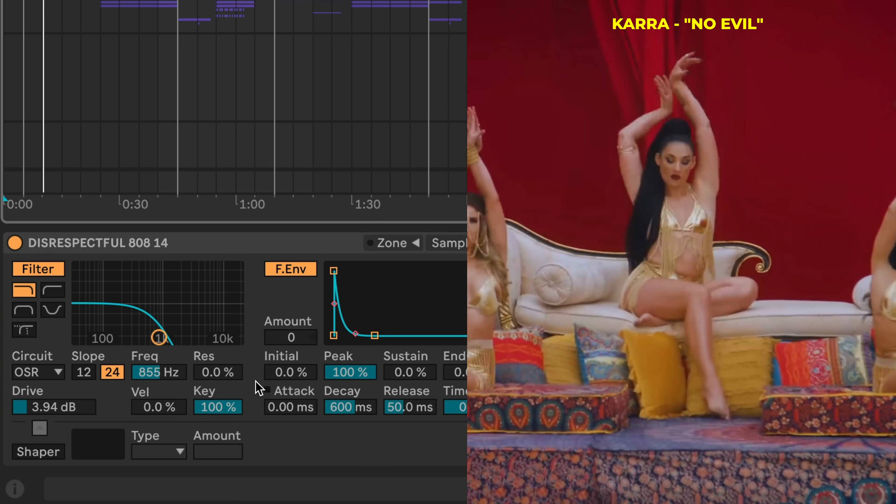
Try the MS2 circuit on the DISRESPECTFUL 808 14 filter with its drive at 5.06 dB
left_click_drag(40, 414, 39, 420)
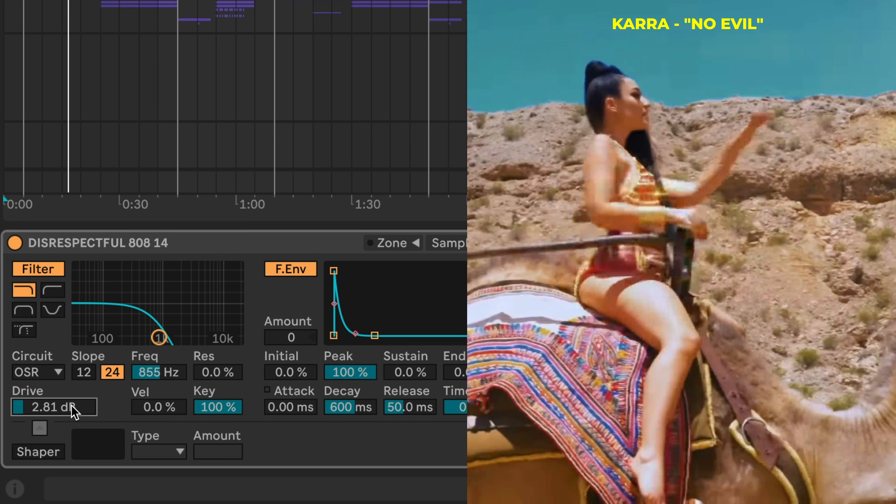
left_click_drag(74, 408, 74, 407)
left_click(54, 373)
left_click(34, 427)
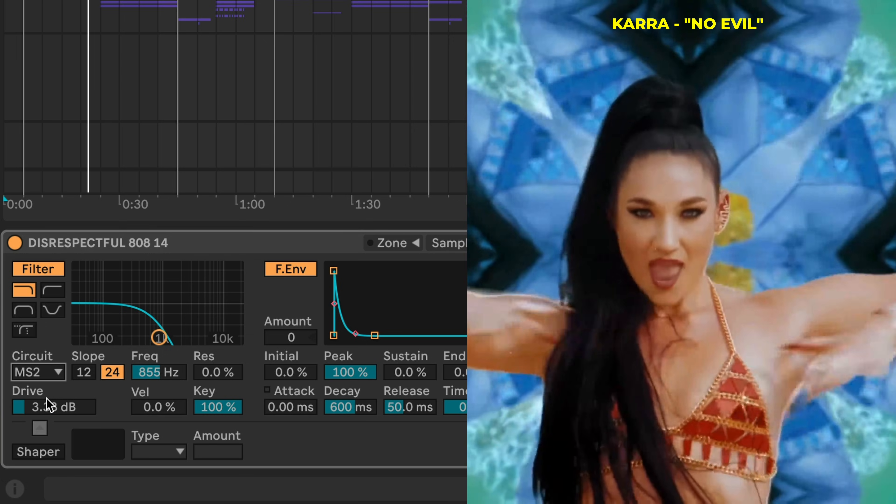
mouse_move(44, 401)
left_mouse_down()
mouse_move(44, 371)
mouse_move(44, 388)
left_mouse_up()
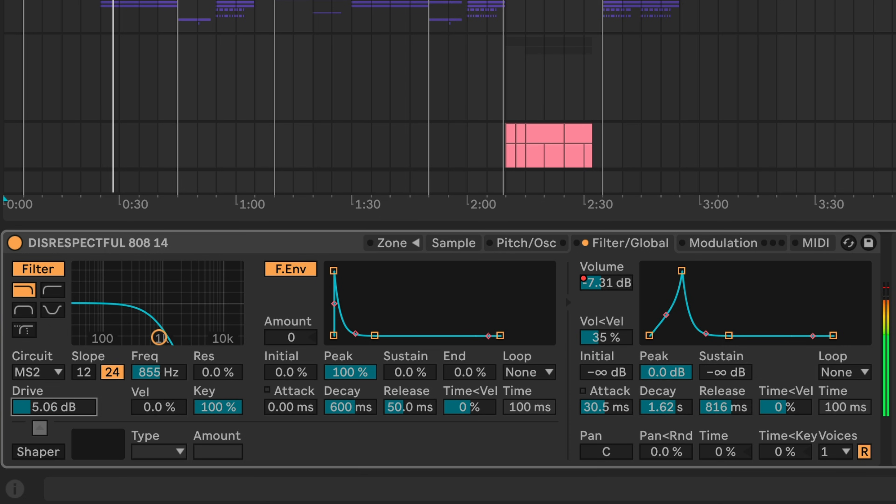
Switch the 808 sampler's filter circuit back to OSR and reduce its drive to 2.62 dB
left_click(56, 374)
left_click(58, 409)
left_click_drag(58, 409, 58, 426)
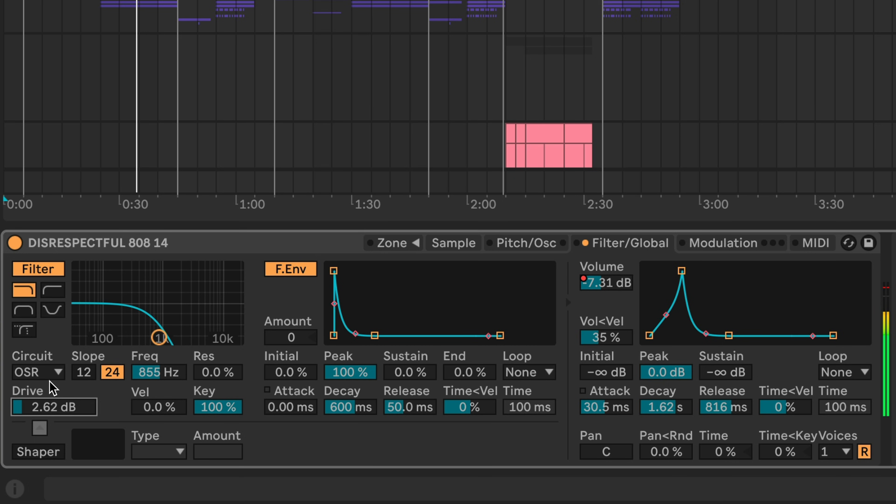
Compare the filter's Clean circuit against OSR, returning to OSR with the drive at 2.44 dB
left_click(35, 373)
left_click(40, 392)
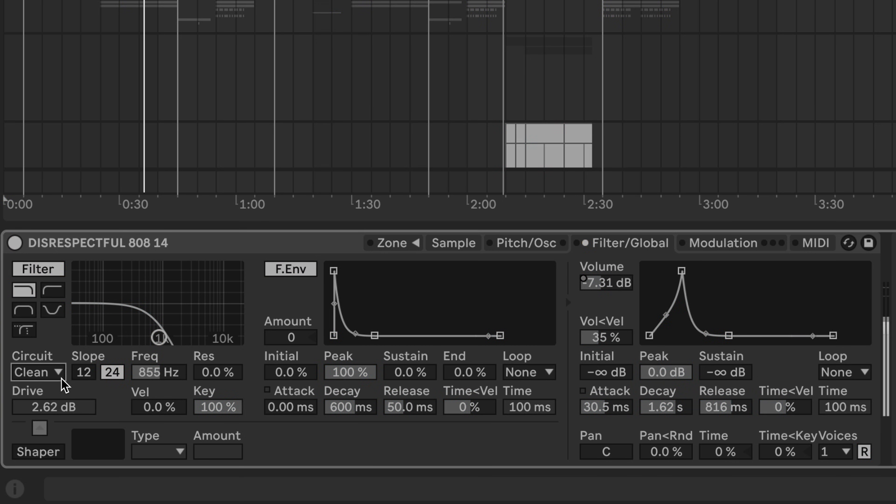
left_click(53, 373)
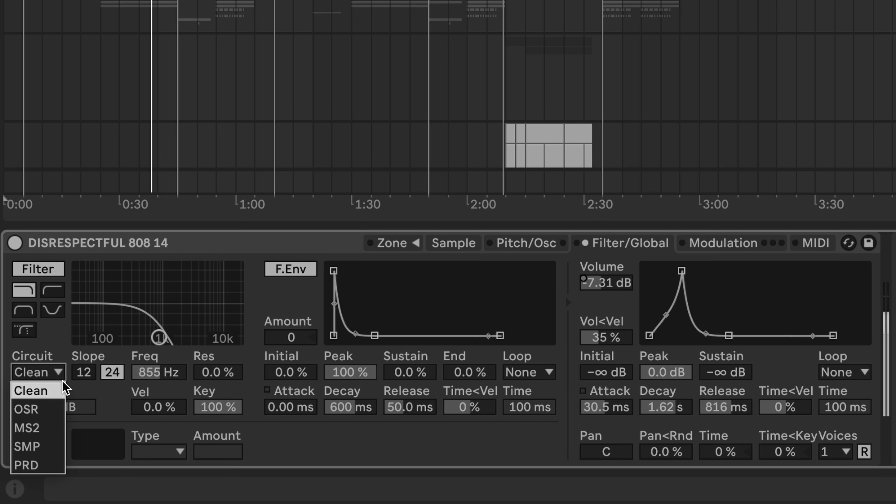
left_click(54, 409)
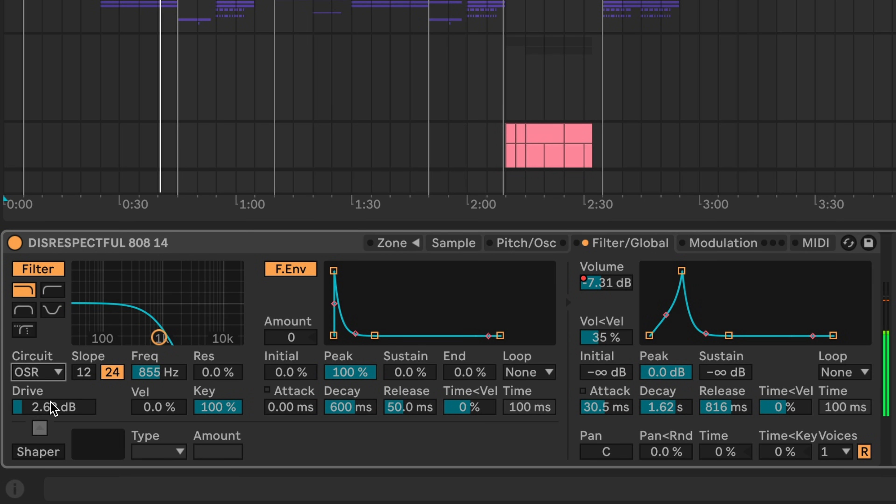
mouse_move(60, 409)
left_mouse_down()
mouse_move(60, 392)
mouse_move(57, 410)
left_mouse_up()
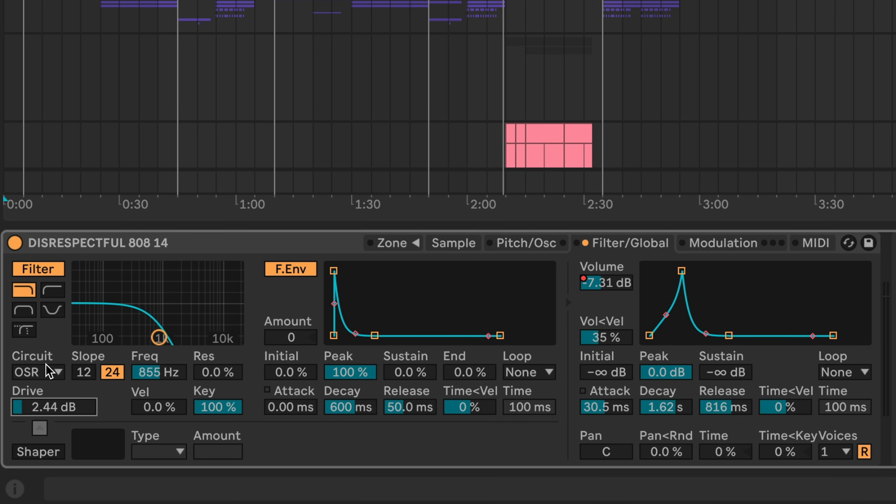
Read the help description of the filter's circuit types, keeping OSR selected
left_click(40, 375)
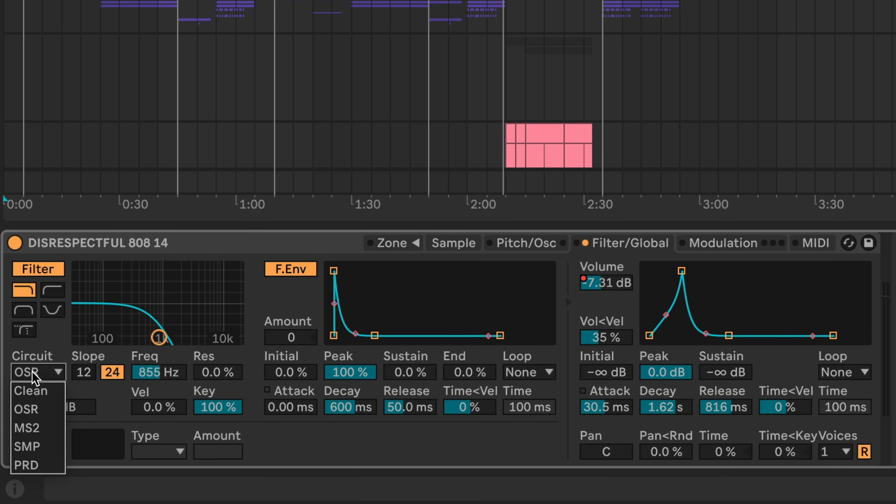
left_click(28, 407)
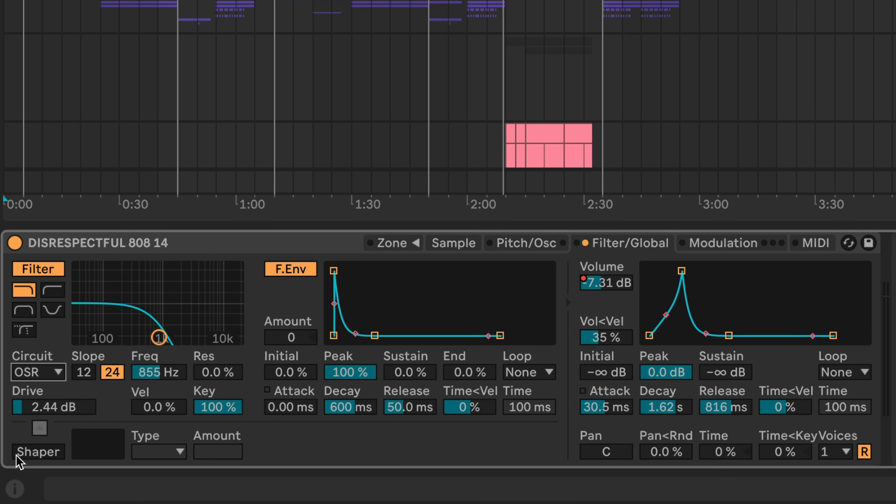
left_click(14, 489)
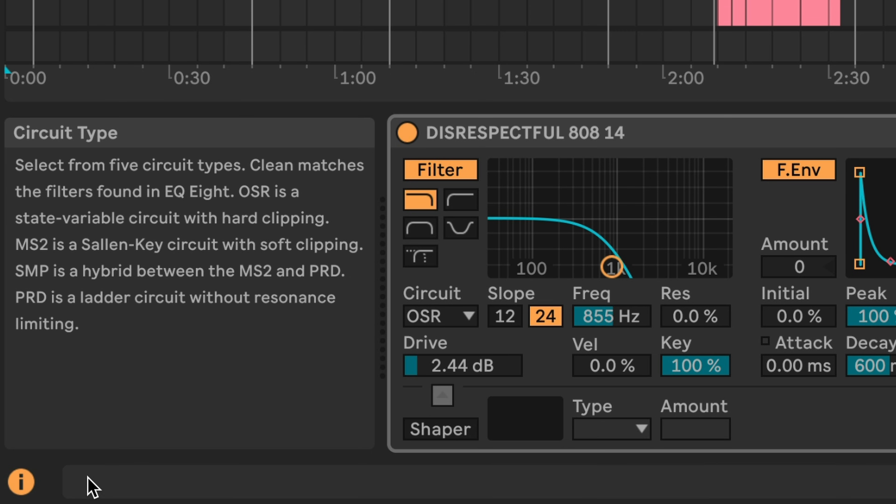
left_click(21, 482)
left_click(54, 317)
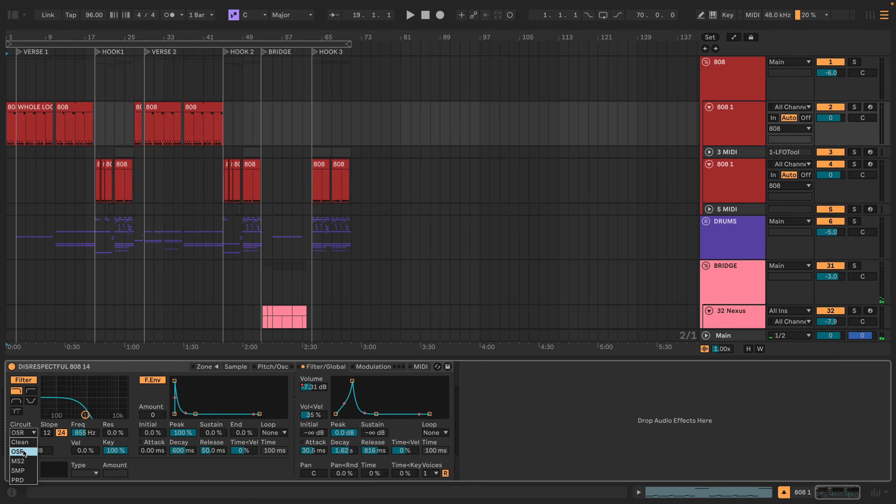
left_click(63, 449)
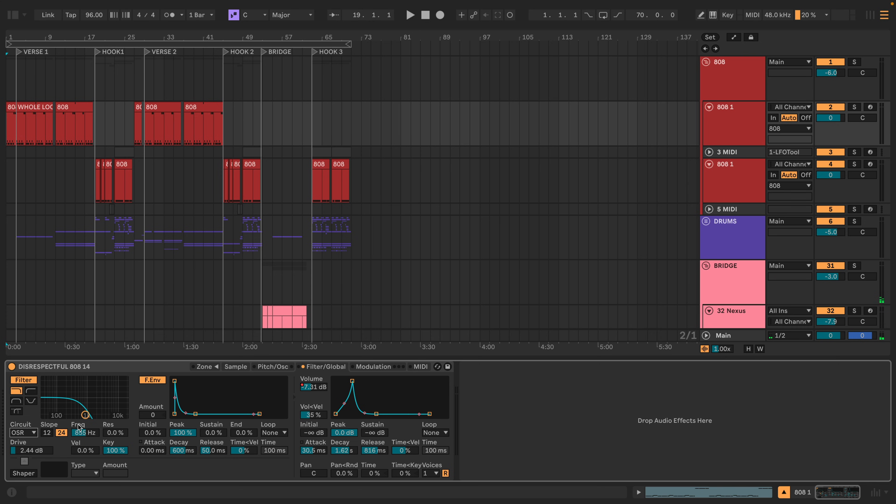
Set the 808 sampler's filter circuit to Clean
key("space")
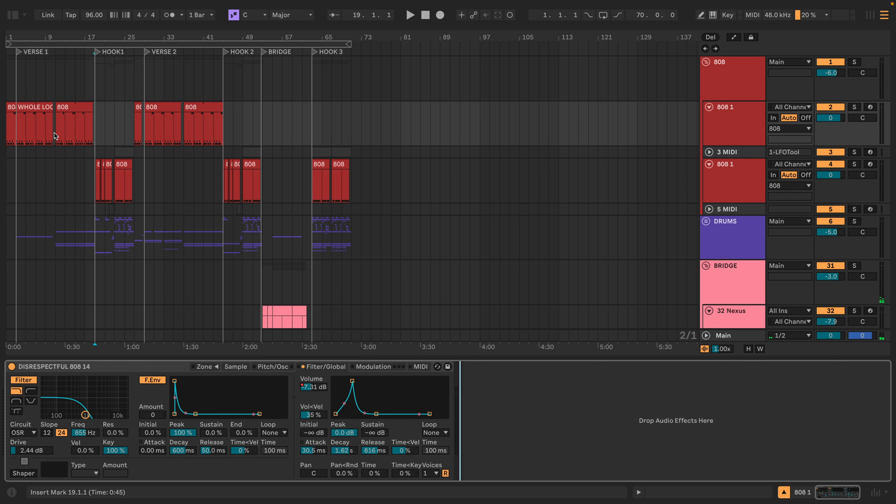
left_click(25, 433)
left_click(21, 442)
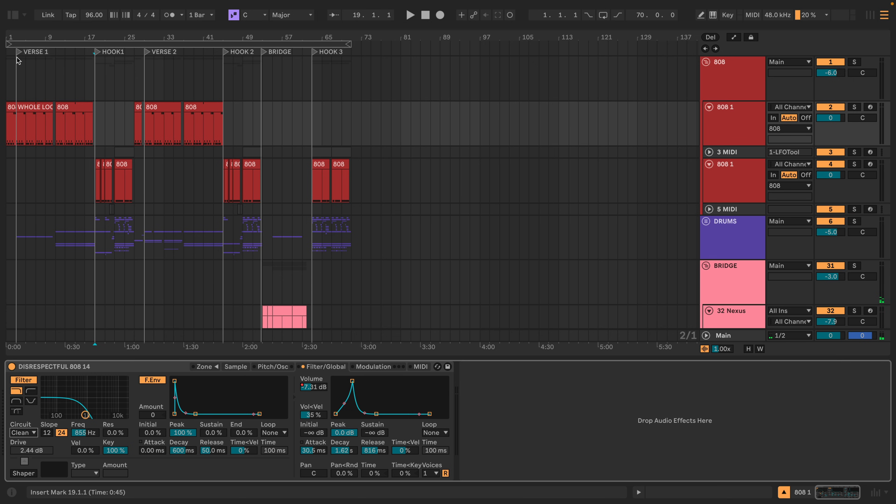
Add an Auto Filter audio effect after the sampler on the first 808 1 track
key("super+f")
left_click_drag(154, 113, 440, 348)
left_click_drag(486, 392, 487, 394)
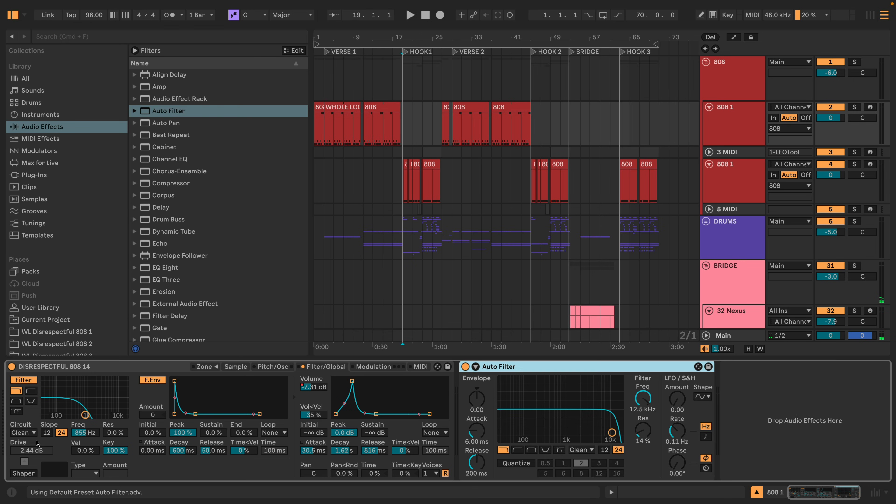
Set the Auto Filter to the OSR circuit with 842 Hz frequency and 2.67 dB drive while playing HOOK1
left_click(588, 450)
left_click(580, 411)
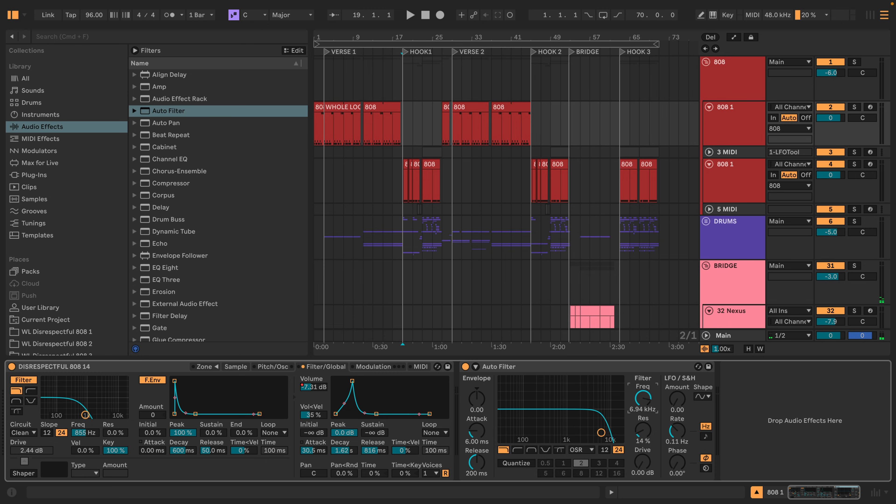
left_click_drag(556, 433, 566, 432)
key("space")
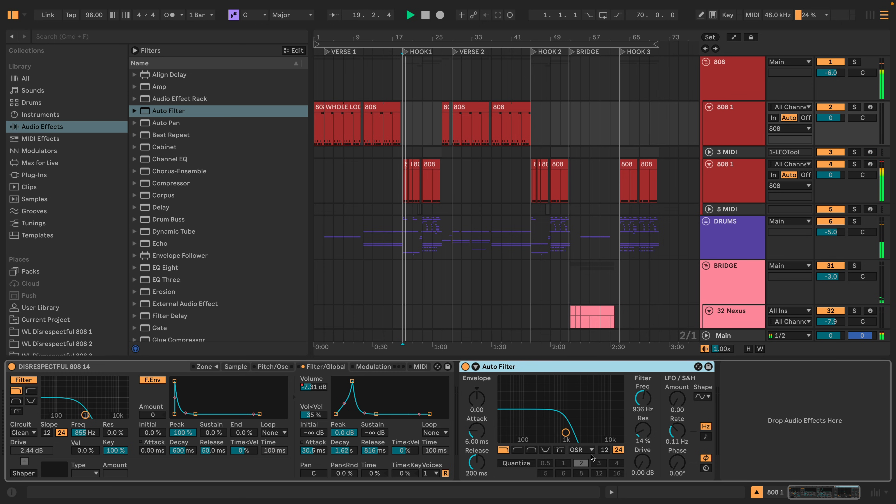
left_click_drag(643, 462, 642, 453)
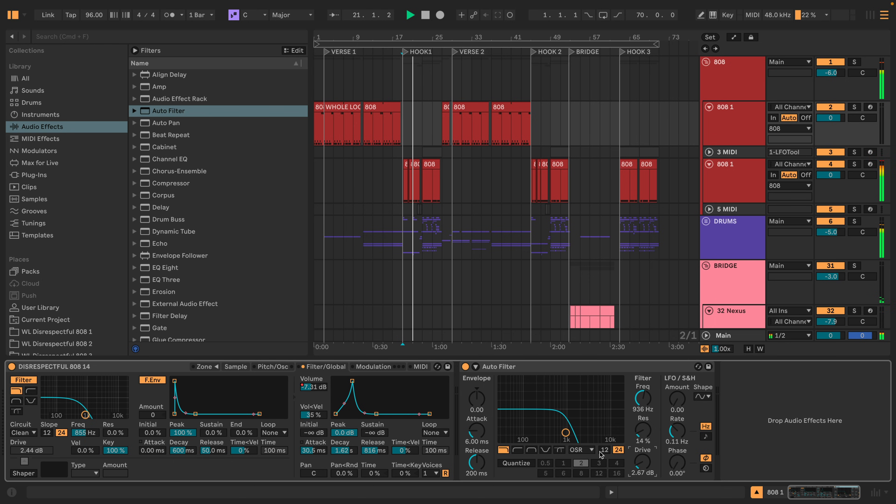
left_click_drag(644, 408, 645, 412)
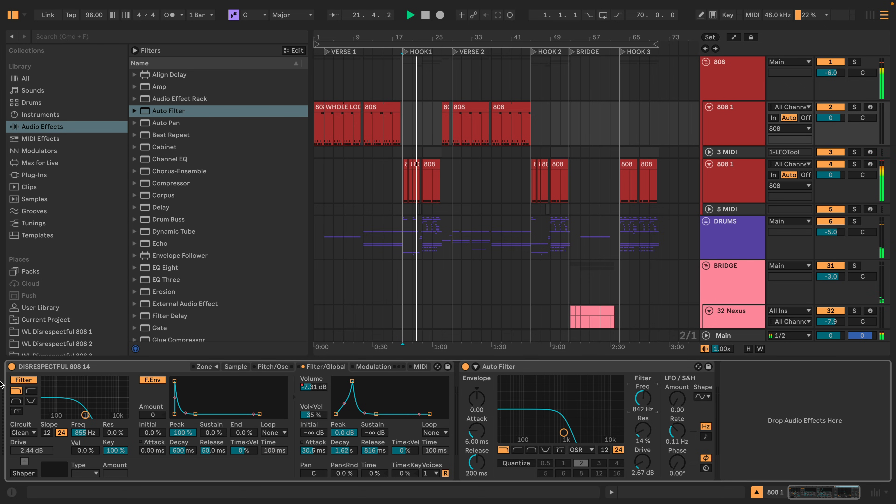
left_click(34, 380)
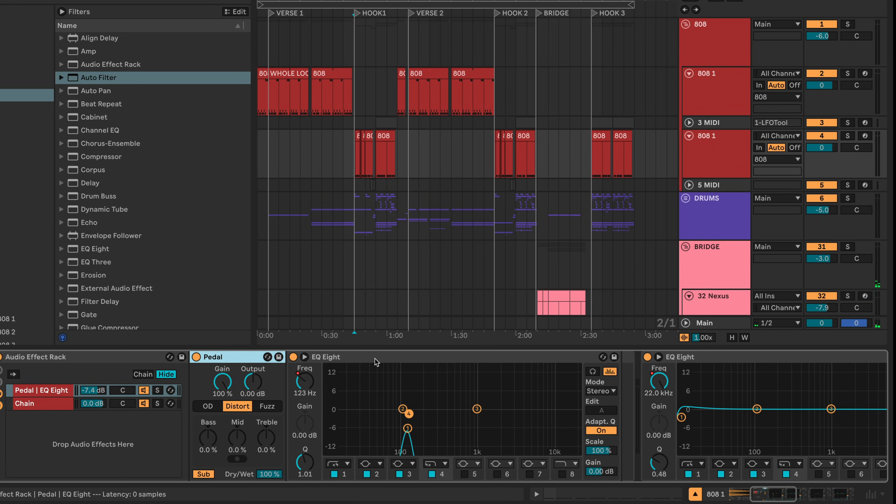
Play HOOK1 and show the band 4 frequency automation of the EQ Eight following the Pedal on the second 808 1 track
left_click(375, 358)
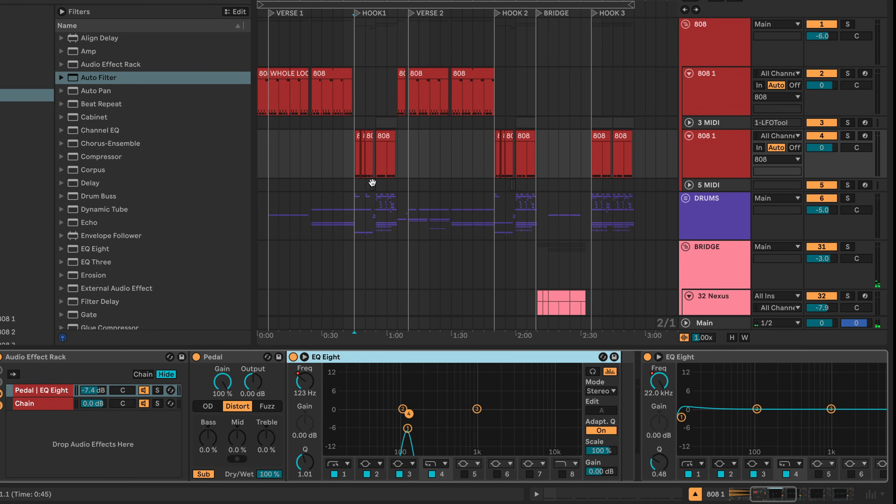
left_click(353, 159)
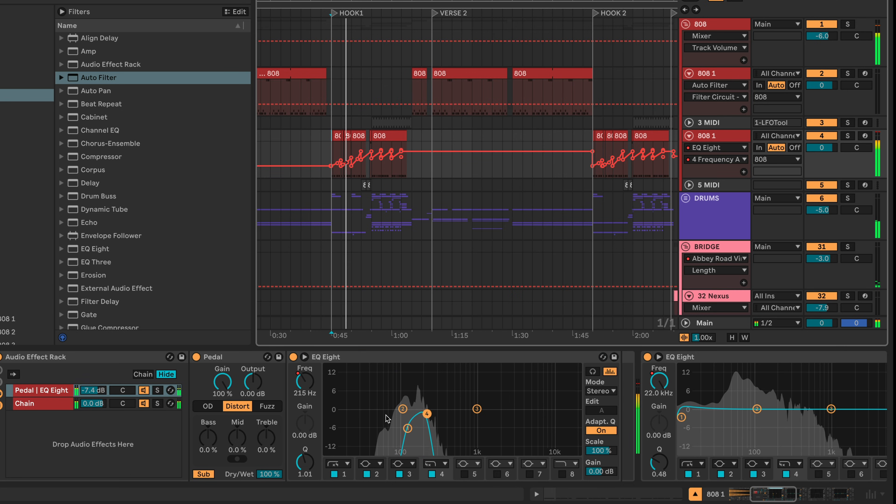
right_click(304, 381)
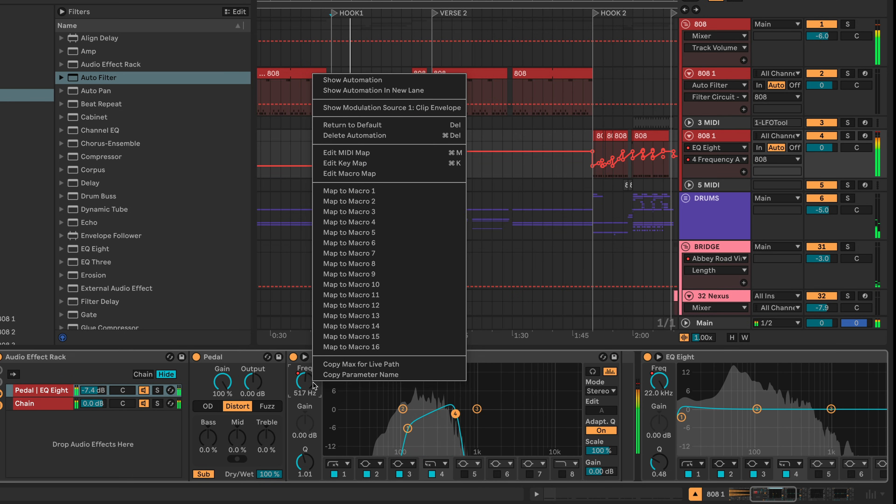
left_click(328, 81)
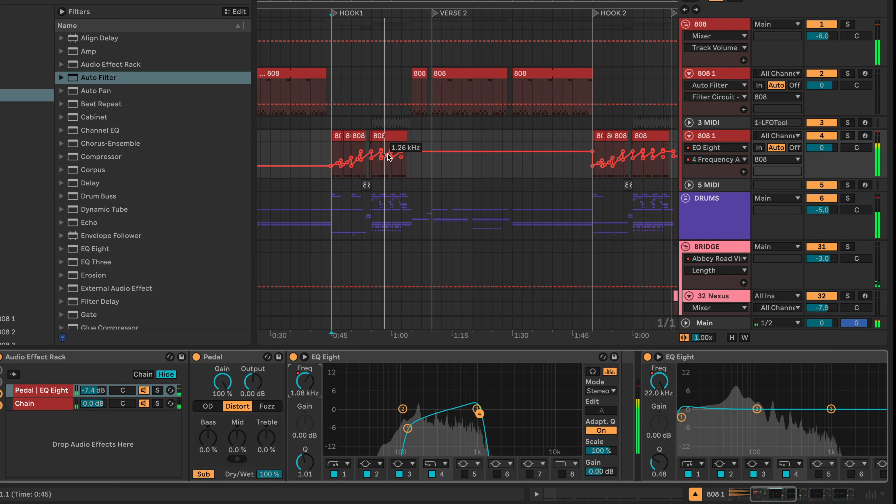
key("space")
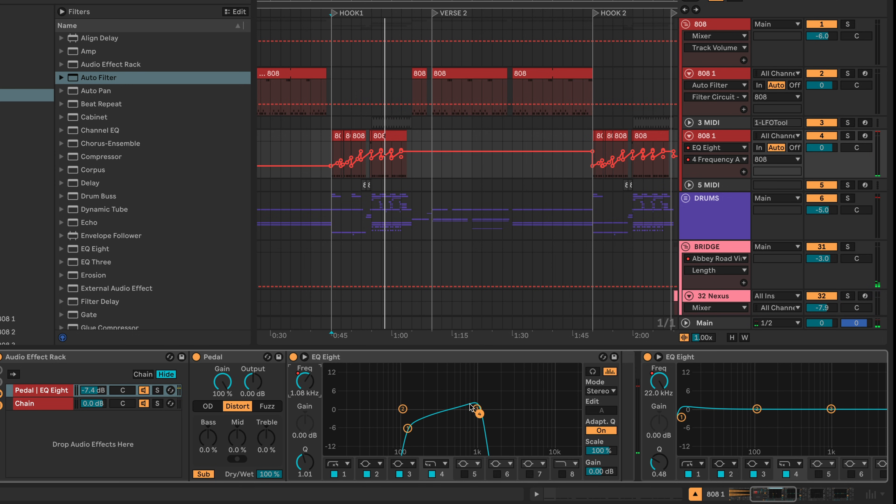
Override the EQ Eight's band 4 frequency automation by manually setting the frequency to 918 Hz
right_click(307, 380)
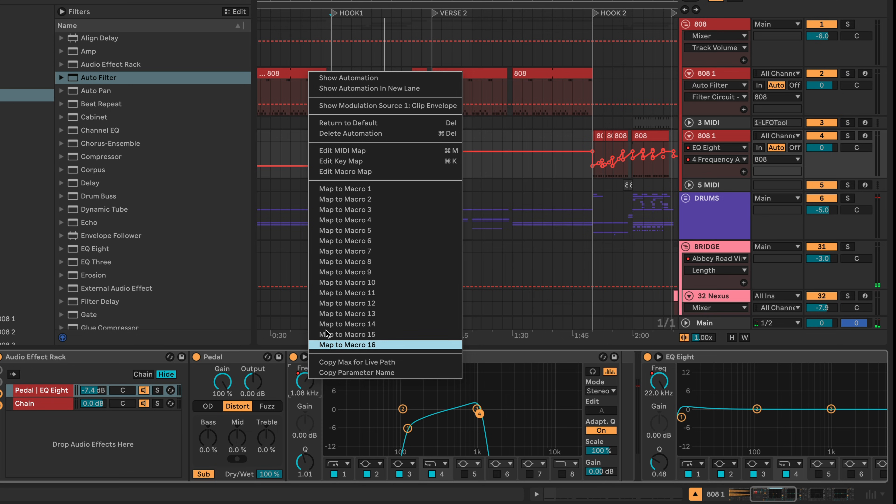
left_click(304, 384)
left_click_drag(304, 382, 304, 385)
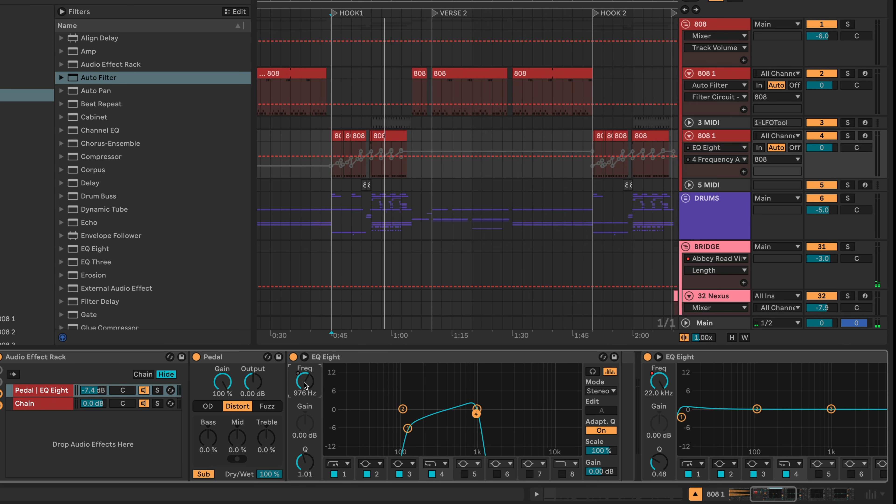
left_click(332, 178)
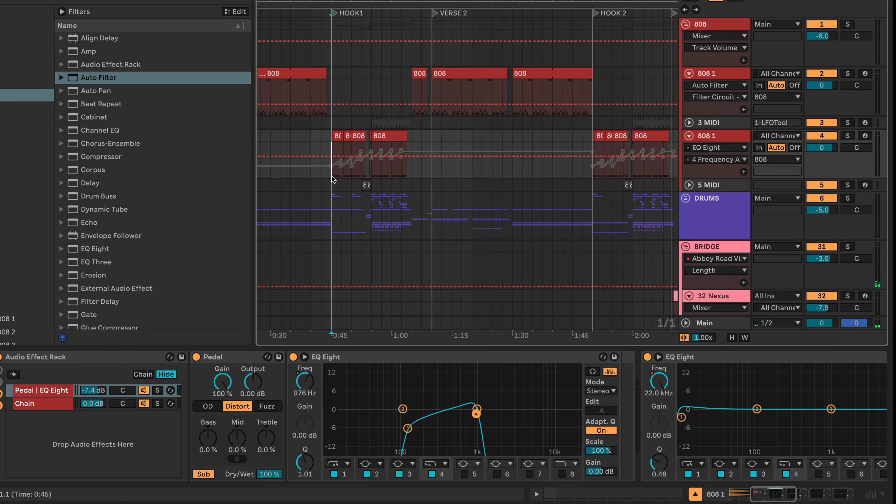
left_click_drag(316, 396, 317, 398)
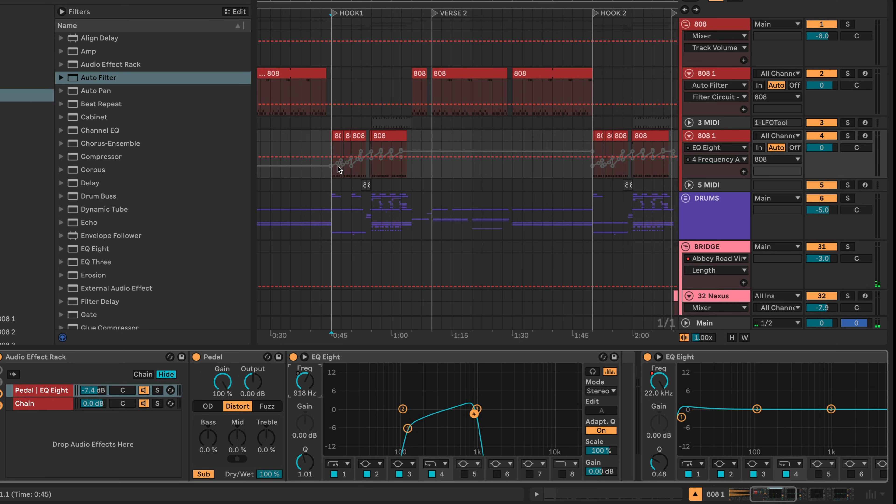
Play HOOK1 and adjust band 4 of the EQ Eight after the Pedal to 958 Hz with a Q of 0.51
left_click(333, 149)
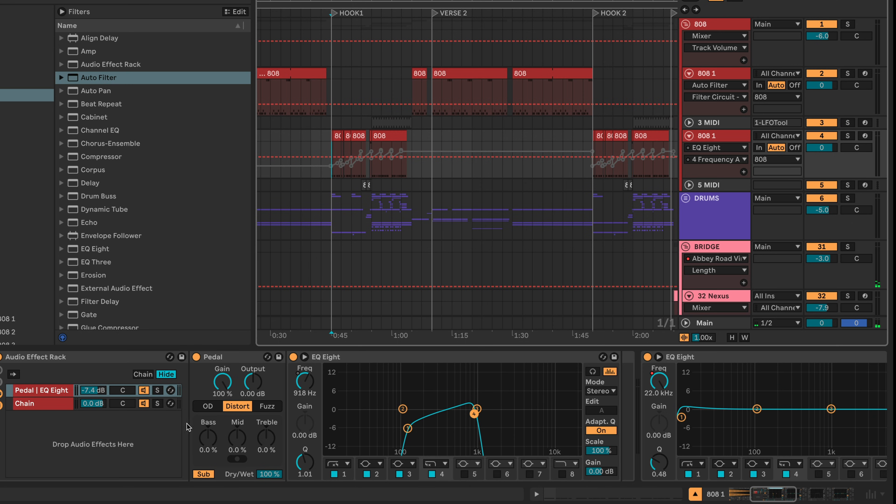
left_click(57, 390)
left_click(407, 440)
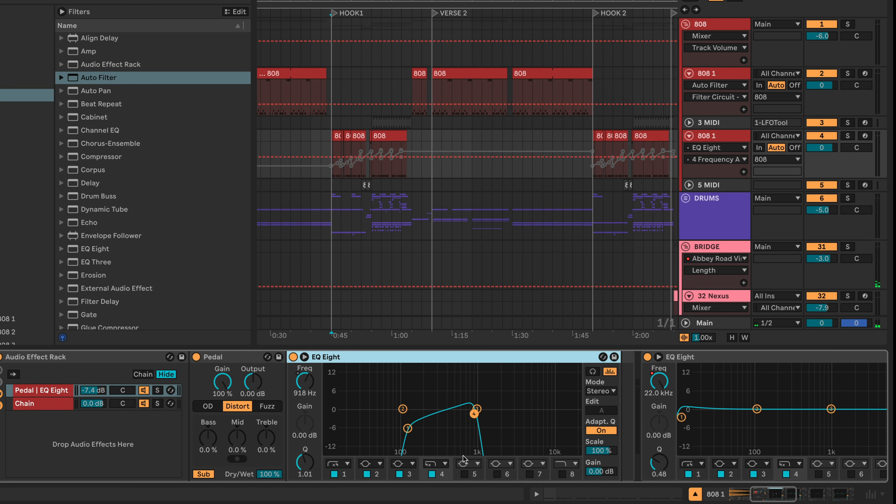
left_click(236, 370)
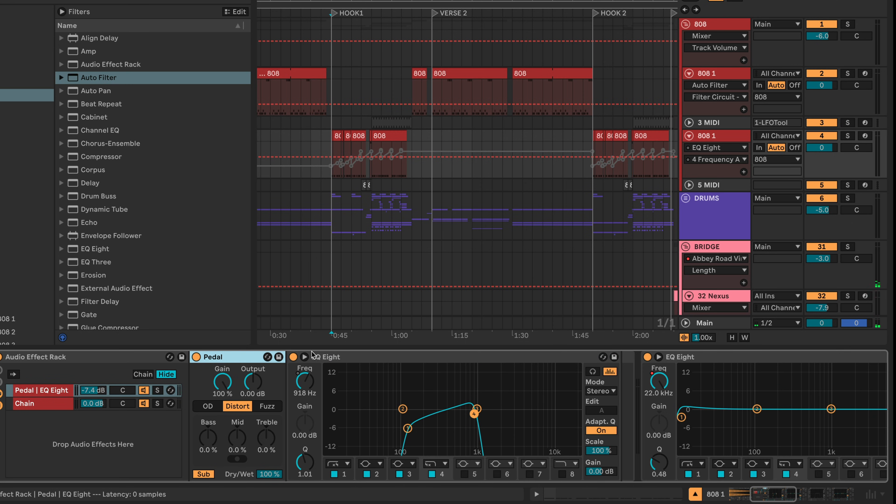
left_click(334, 358)
key("space")
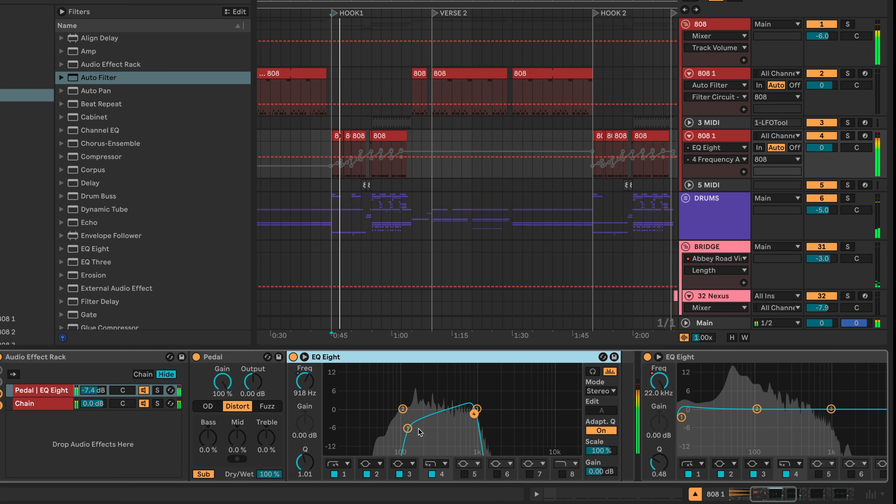
mouse_move(477, 409)
left_mouse_down()
mouse_move(468, 417)
mouse_move(475, 425)
left_mouse_up()
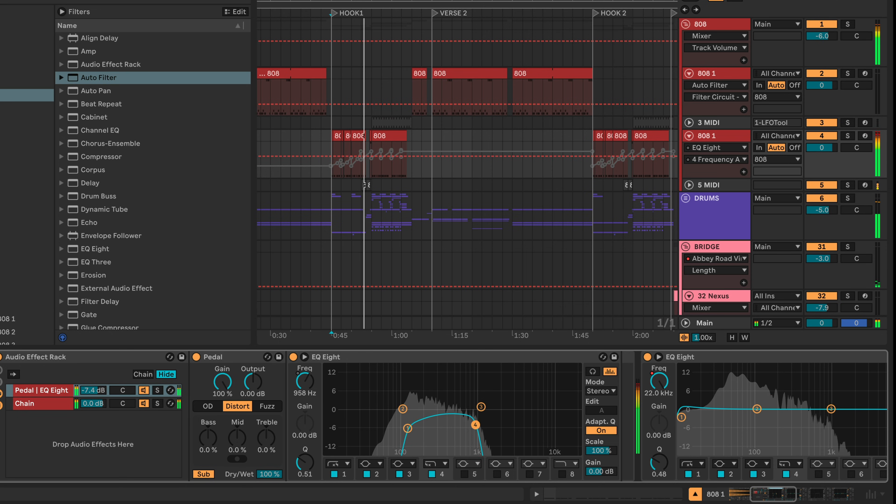
Bypass and re-enable the Pedal | EQ Eight chain in the Audio Effect Rack to compare the sound
left_click(144, 390)
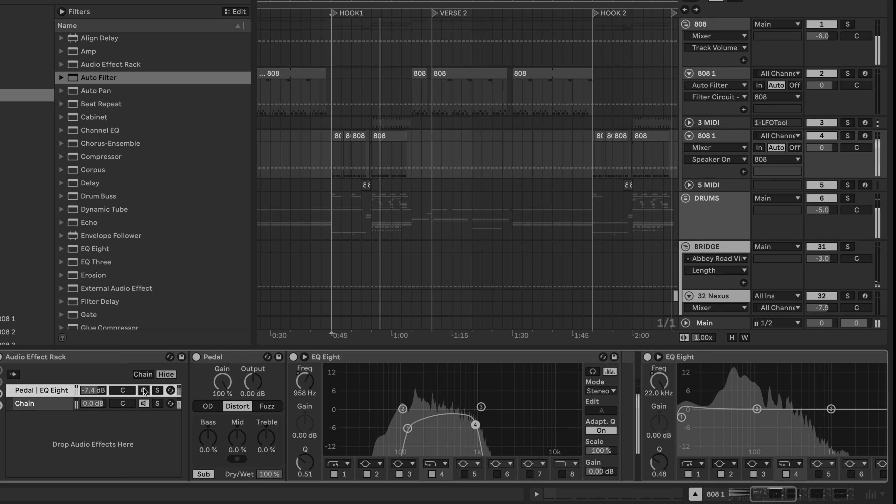
left_click(144, 390)
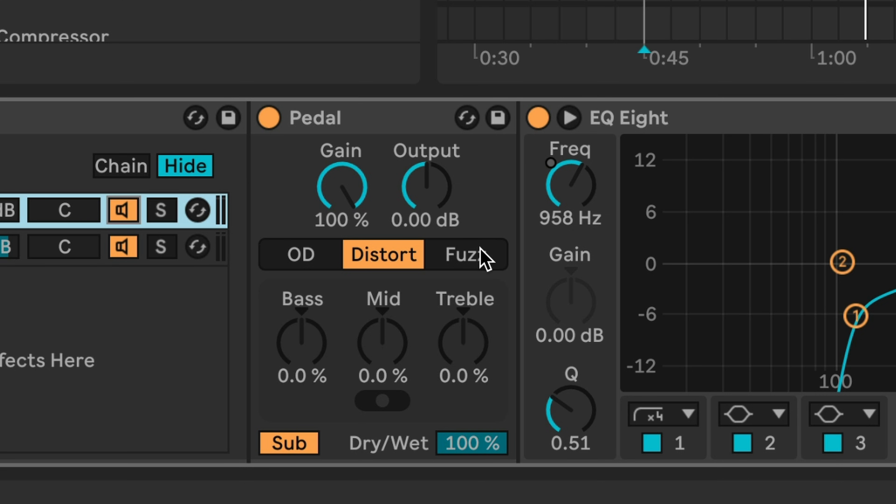
Cycle the Pedal through its OD, Distort and Fuzz modes, ending on Distort
left_click(330, 255)
left_click(406, 256)
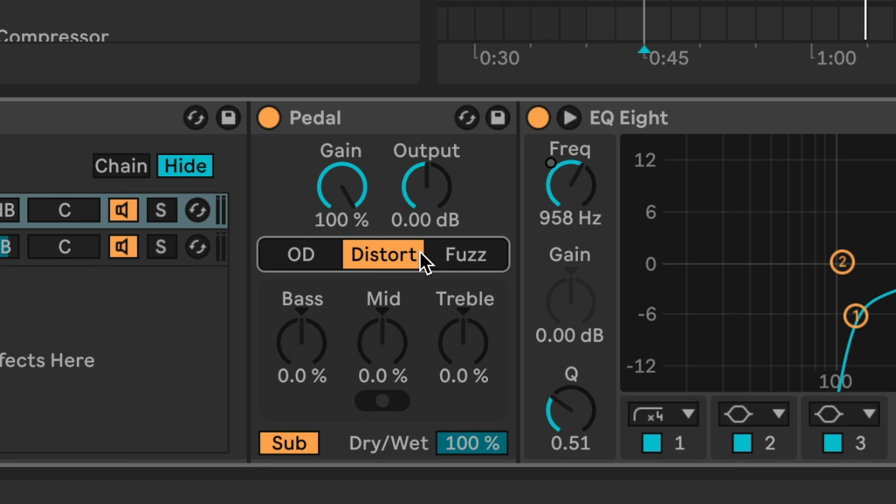
left_click(457, 257)
left_click(355, 258)
left_click(300, 255)
left_click(418, 260)
left_click(455, 259)
left_click(314, 265)
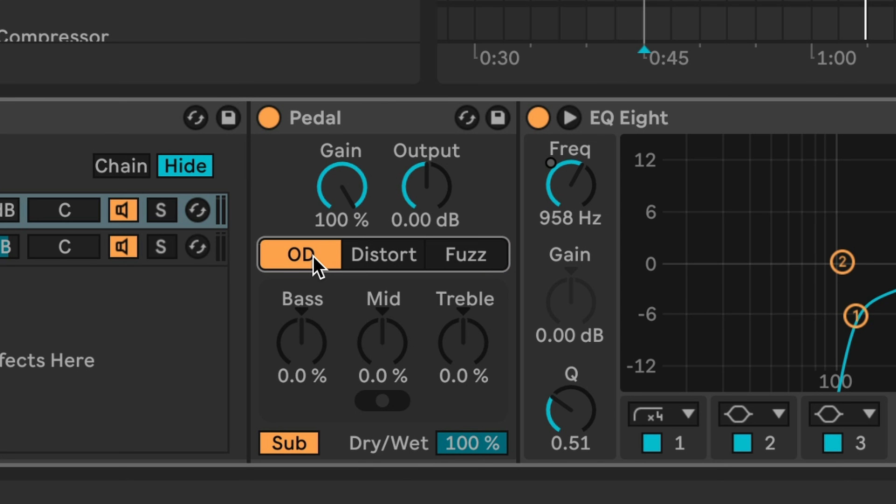
left_click(406, 258)
left_click(473, 259)
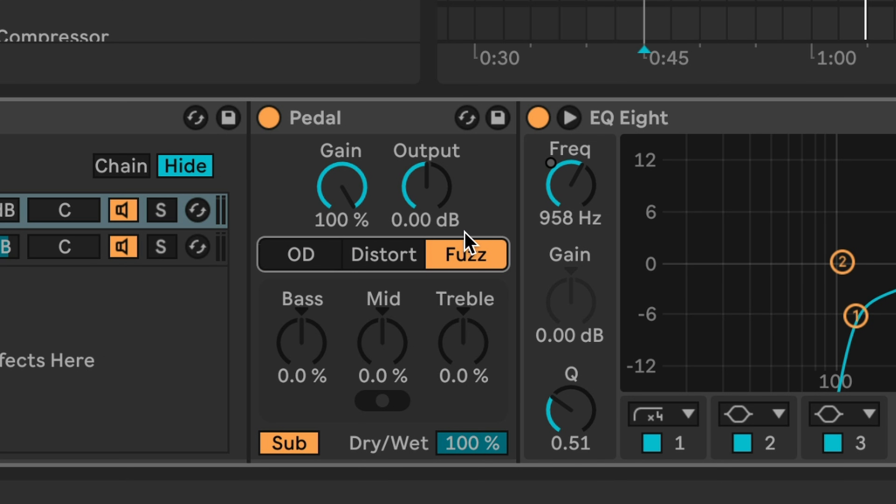
left_click(410, 251)
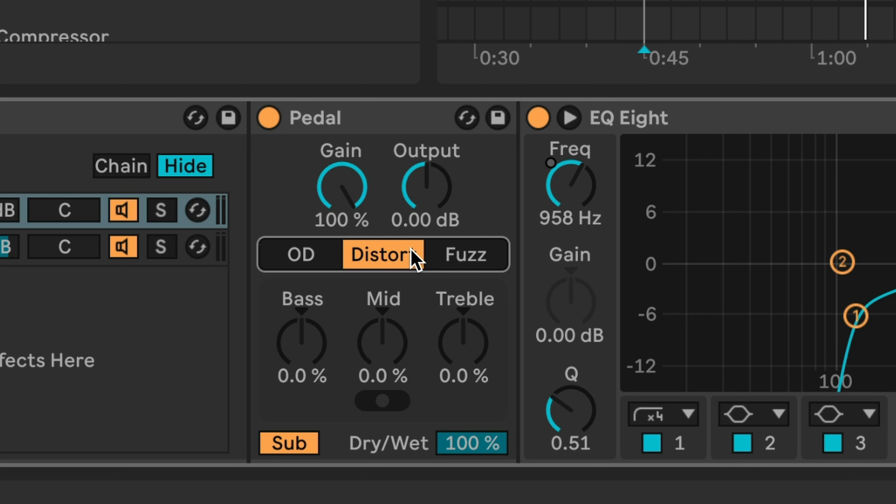
left_click(337, 252)
left_click(397, 252)
Play HOOK1 and audition the Pedal in OD, Distort and Fuzz modes before returning it to Distort
left_click(643, 1)
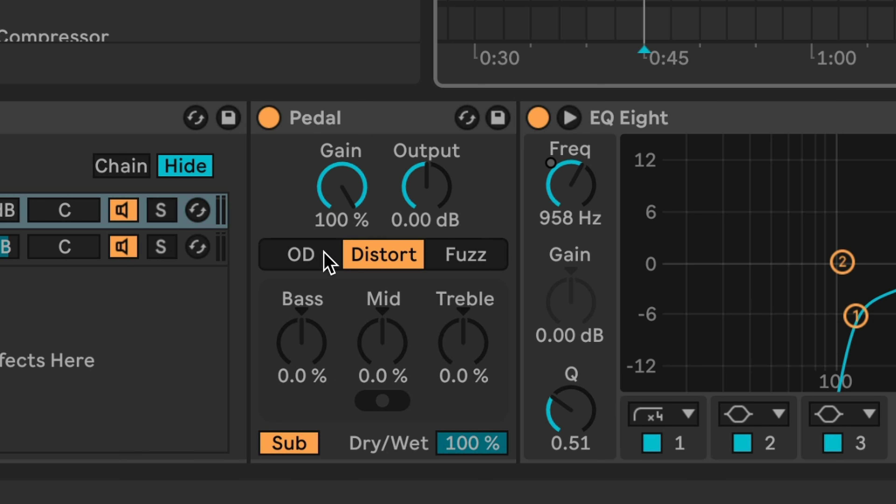
left_click(306, 251)
left_click(388, 253)
left_click(473, 252)
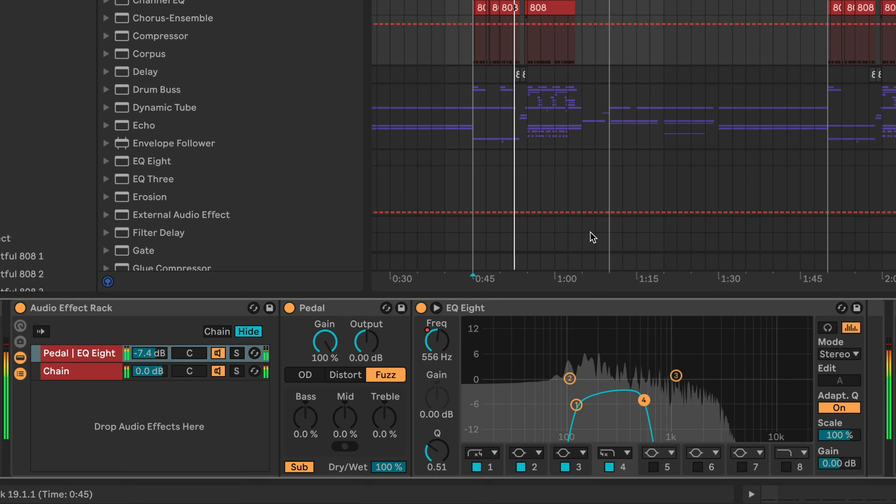
left_click(352, 373)
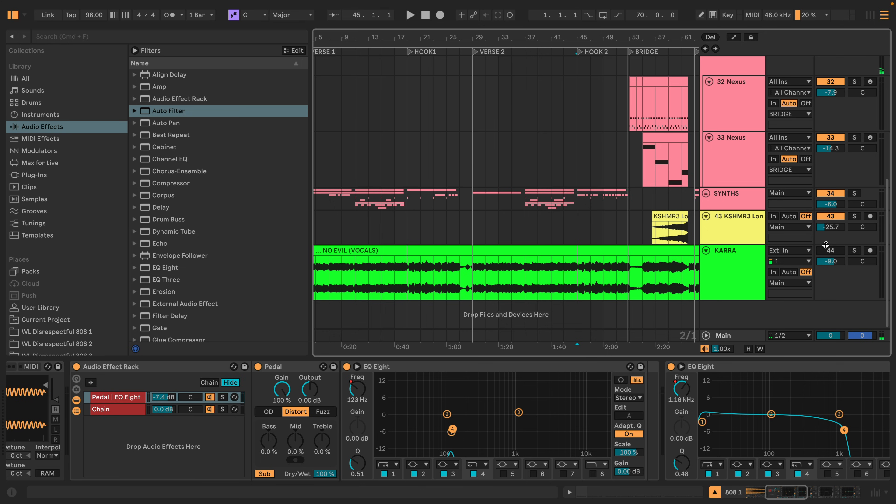
Play HOOK 2 with the 808 tracks in view and automation hidden, jumping ahead to bar 49
key("space")
scroll(649, 176, "up", 10)
key("a")
key("a")
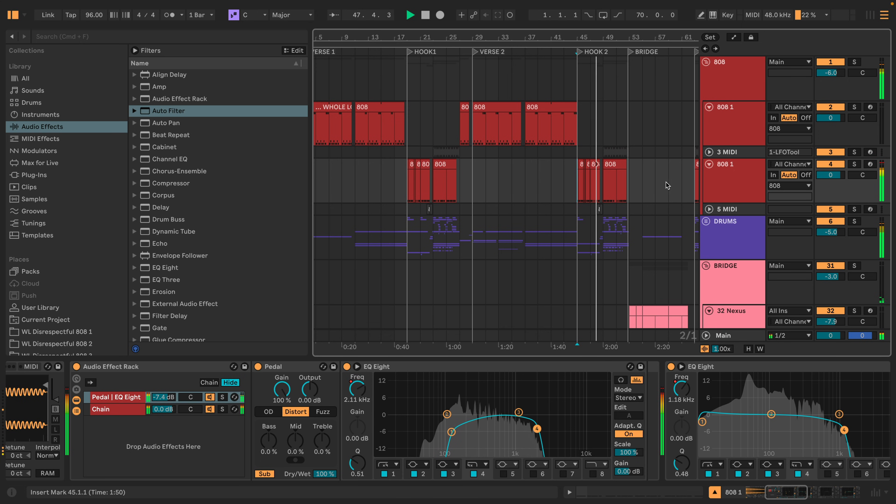
left_click(603, 193)
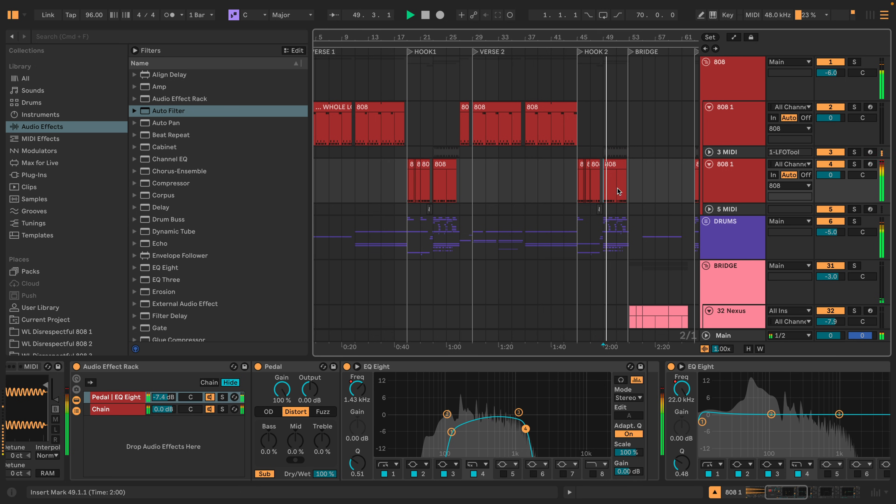
Select the second 808 1 track and open the automation options for the 10.0 Hz EQ Eight band after its Utility devices
left_click(740, 184)
left_click_drag(786, 491, 825, 488)
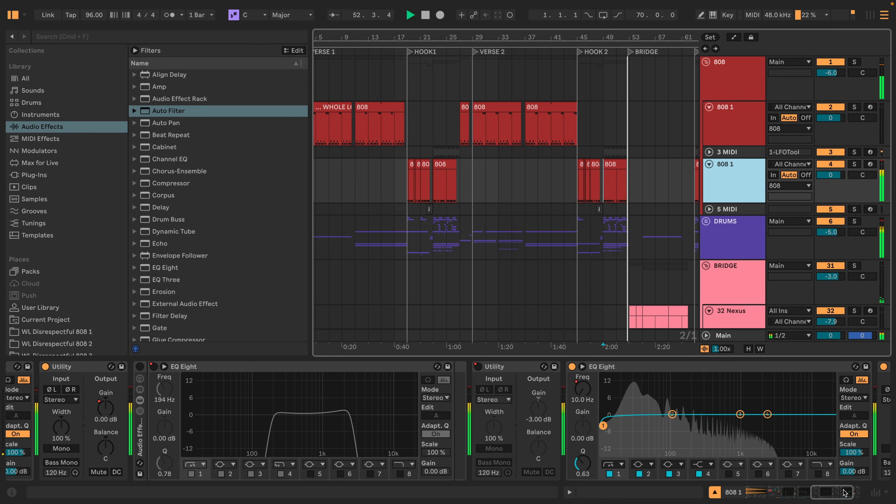
key("space")
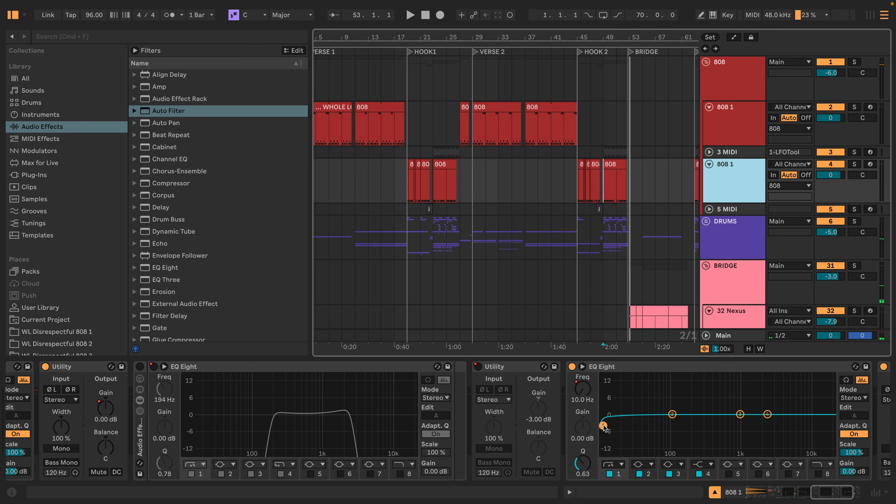
right_click(592, 395)
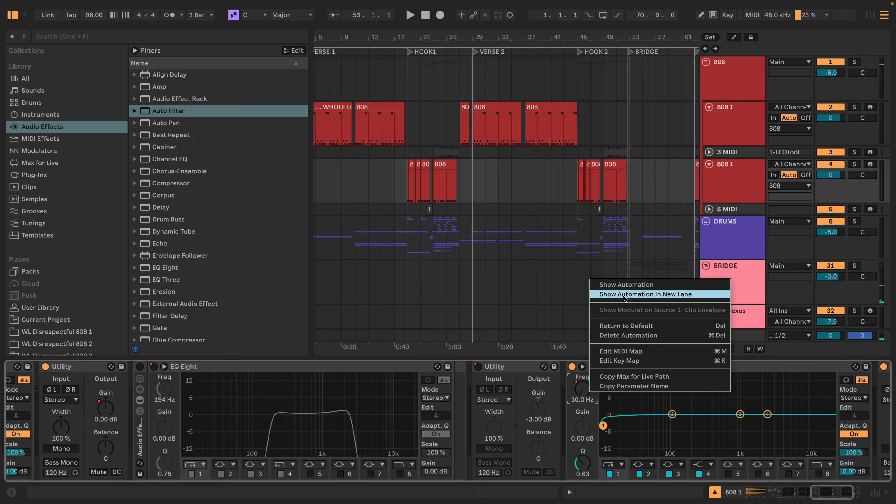
left_click(743, 367)
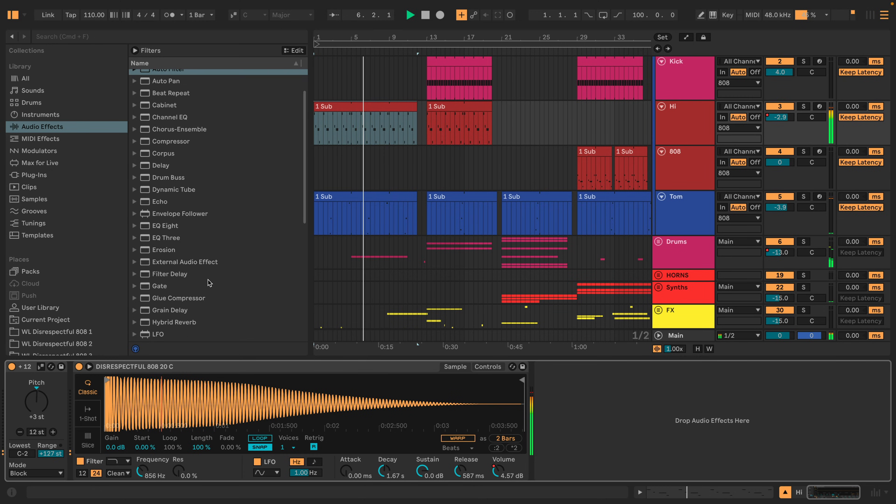
In the 110 BPM project, add a Saturator after the DISRESPECTFUL 808 20 C sampler on the Hi track
scroll(210, 282, "down", 2)
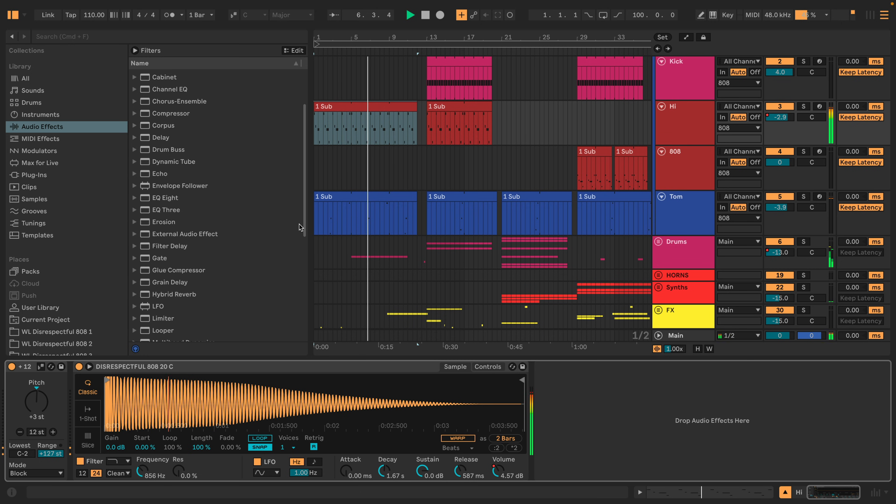
scroll(786, 233, "down", 4)
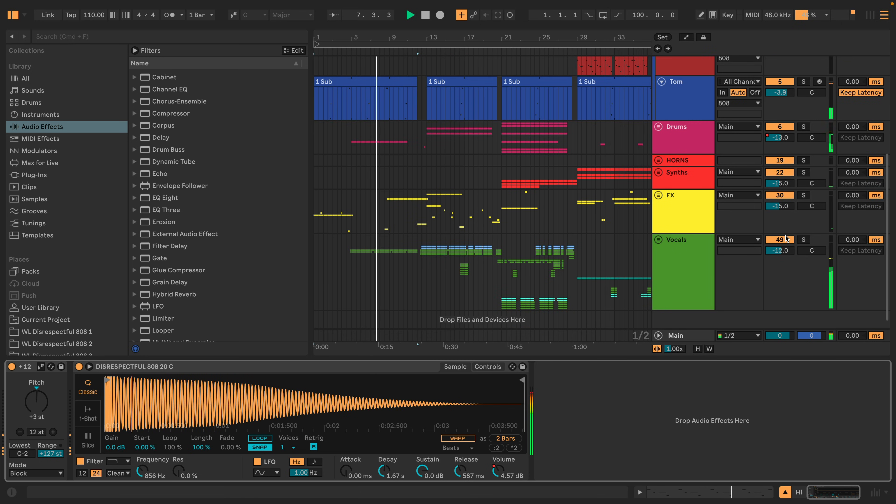
scroll(476, 150, "up", 3)
scroll(202, 295, "down", 3)
scroll(180, 254, "down", 3)
left_click_drag(162, 276, 584, 388)
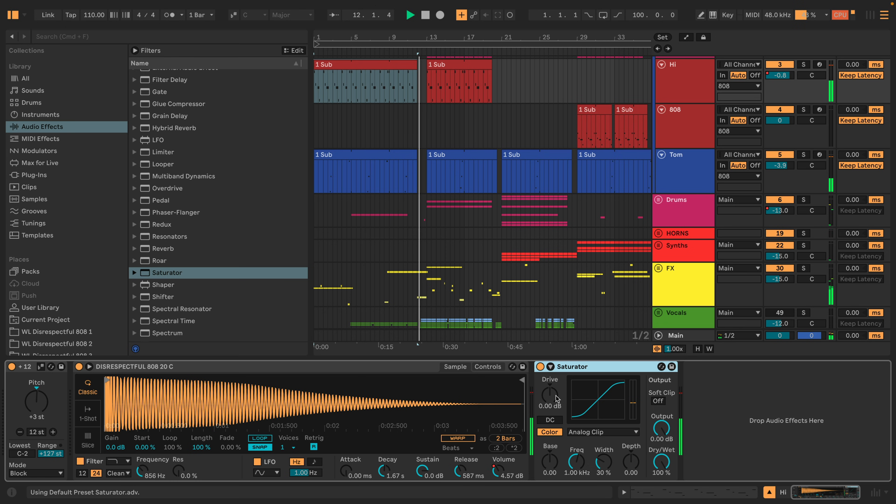
Keep the Saturator on the Analog Clip curve and set its Drive to 3.43 dB and Output to -3.43 dB
left_click(578, 430)
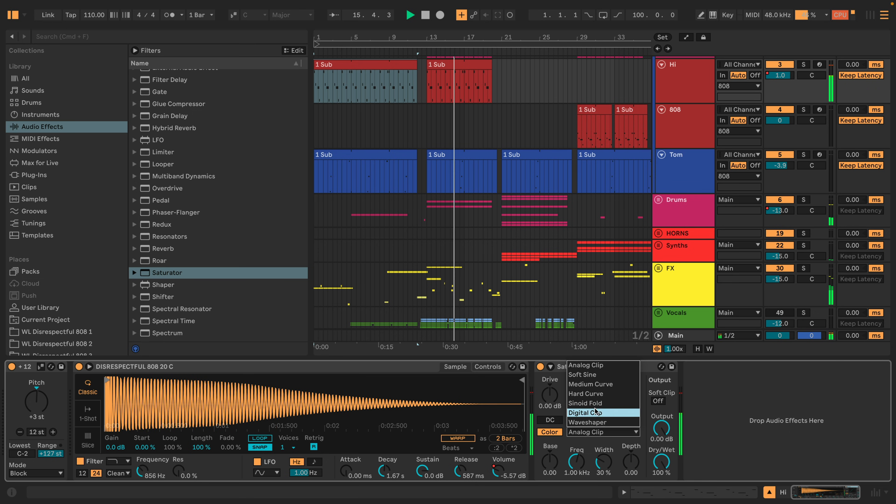
left_click(597, 367)
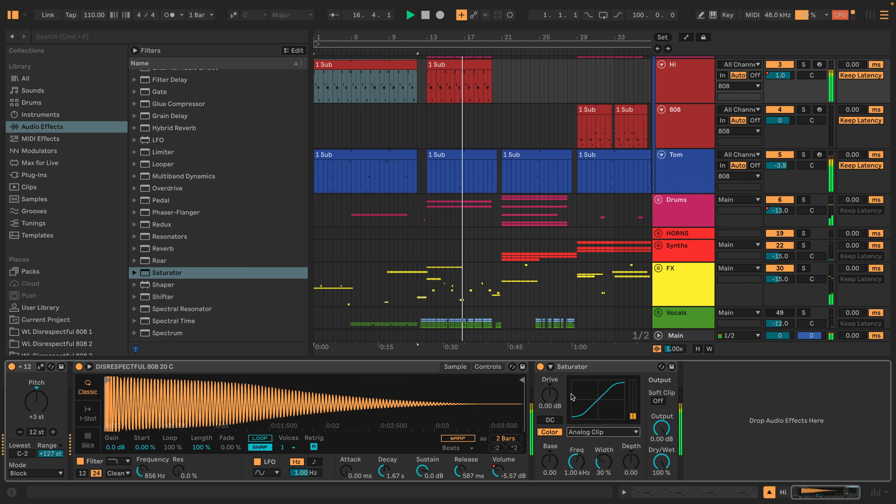
mouse_move(553, 400)
left_mouse_down()
mouse_move(553, 388)
mouse_move(561, 407)
left_mouse_up()
left_click_drag(661, 428, 662, 441)
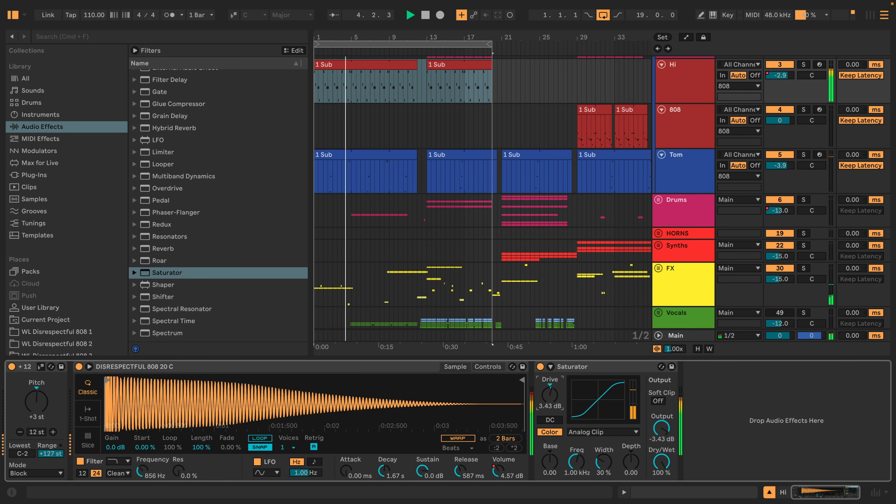
Set the Saturator's Drive to 1.14 dB and compare the sound with Color off and on
left_click_drag(550, 394, 550, 397)
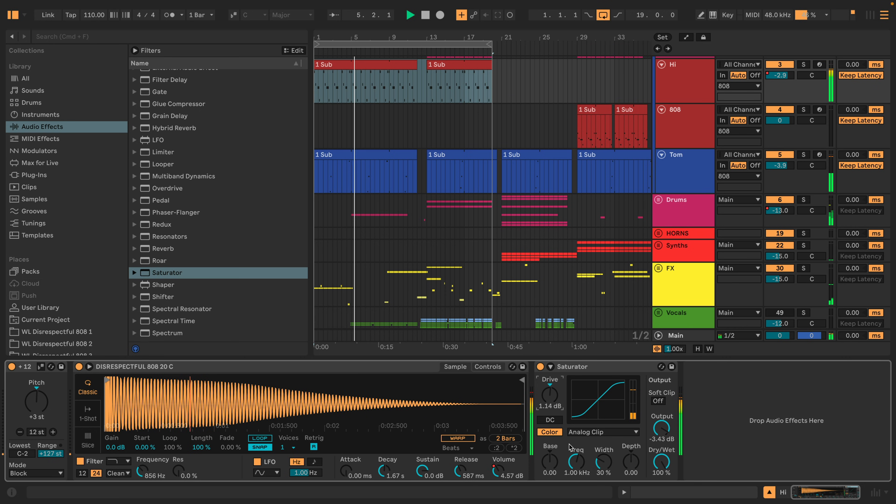
left_click(554, 436)
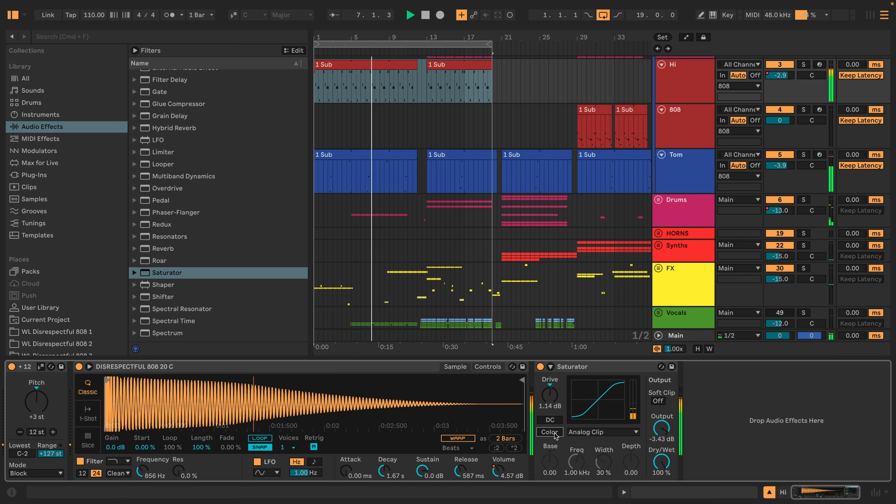
left_click(554, 435)
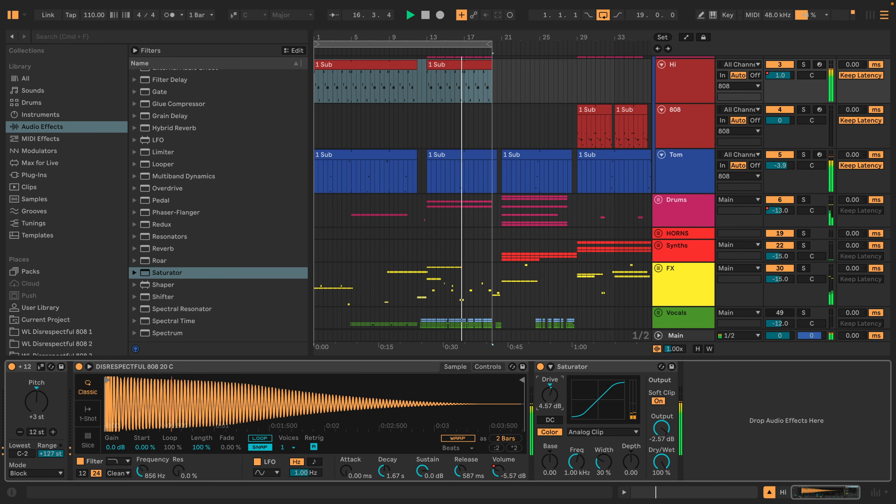
Automate the Hi track's Saturator to stay off during the first clip and turn on at bar 13, and start playback
left_click(540, 367)
right_click(540, 366)
left_click(564, 369)
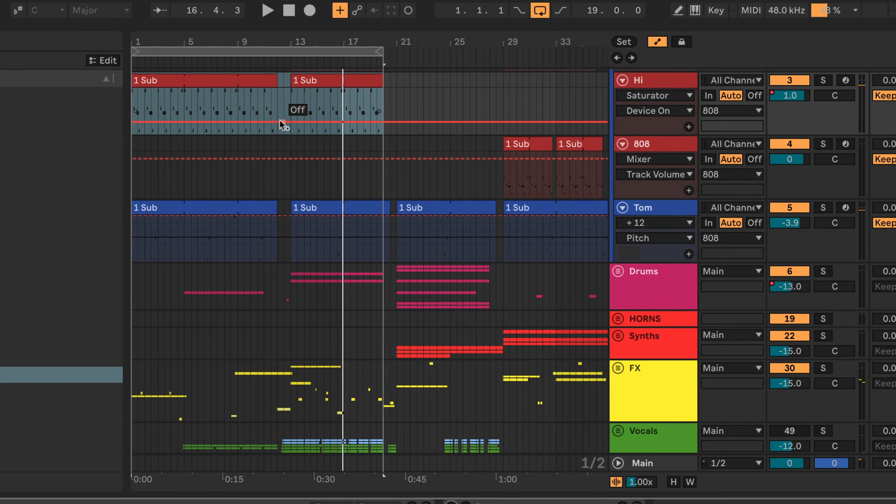
left_click(422, 94)
left_click_drag(205, 141, 198, 114)
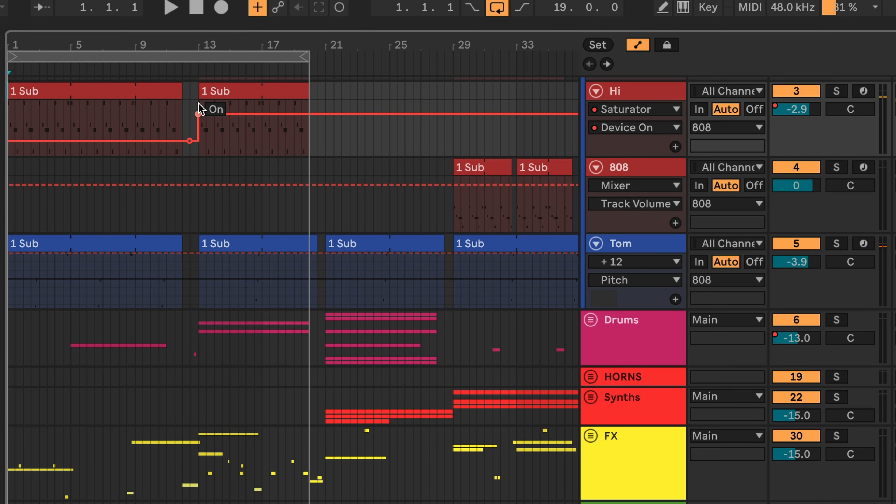
key("space")
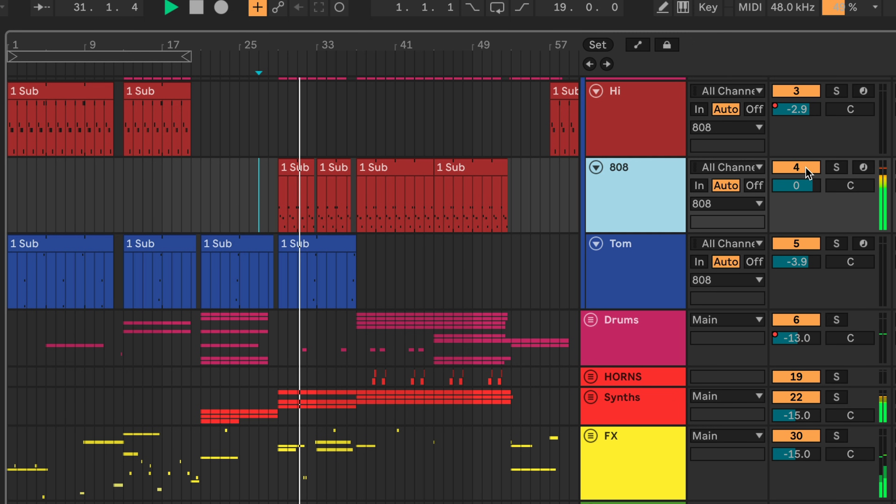
Solo the 808 track and insert a Drum Buss between its sampler and Compressor
left_click(838, 167)
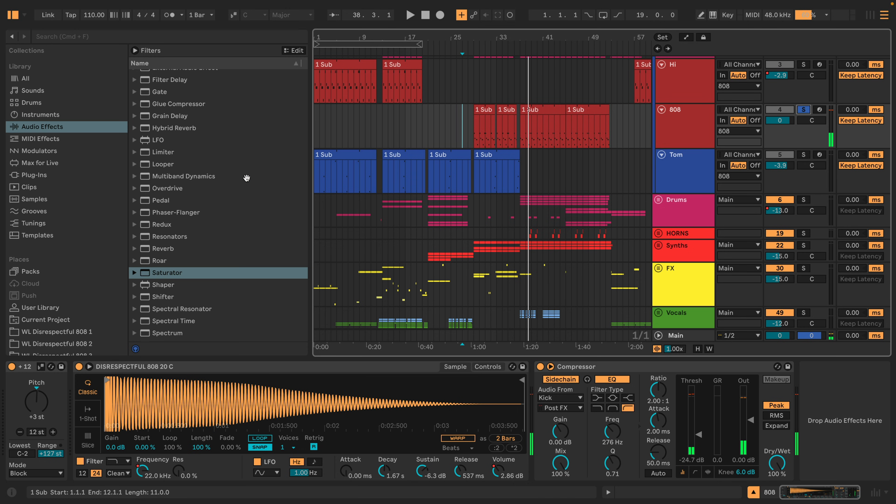
scroll(187, 197, "up", 8)
left_click(175, 184)
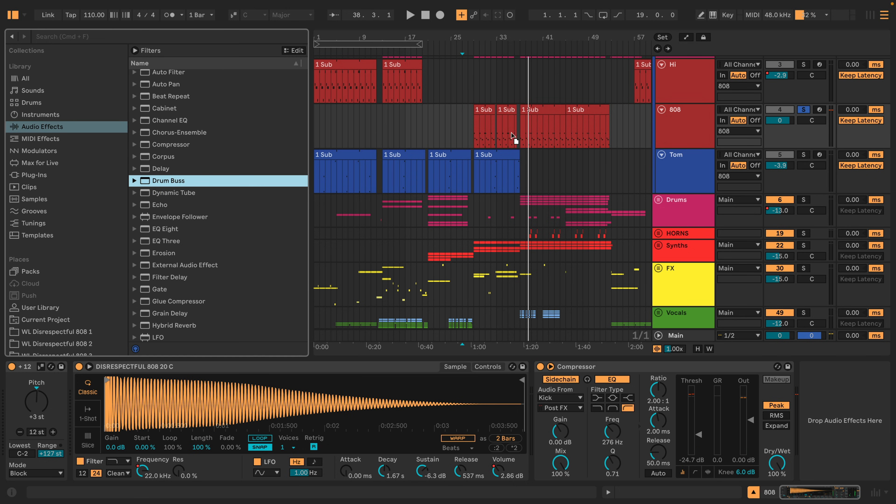
left_click_drag(487, 279, 539, 398)
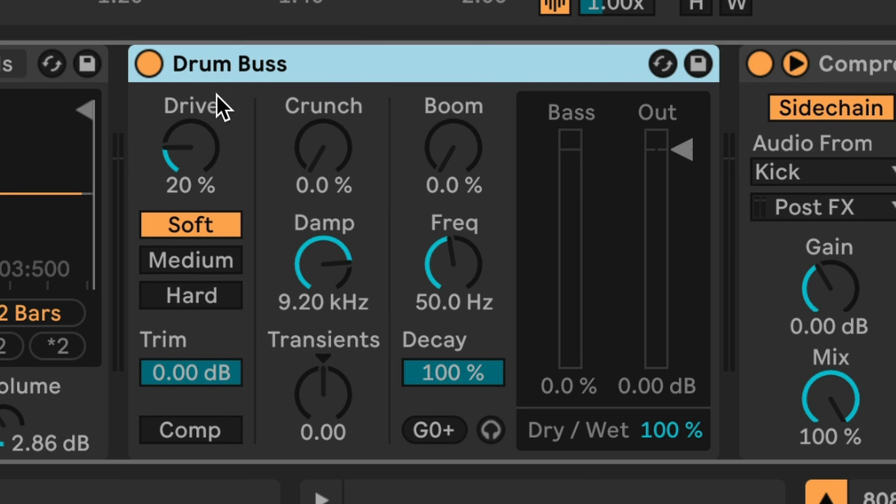
Play the soloed 808 and set the Drum Buss to Hard distortion with Drive at 29%
left_click(448, 7)
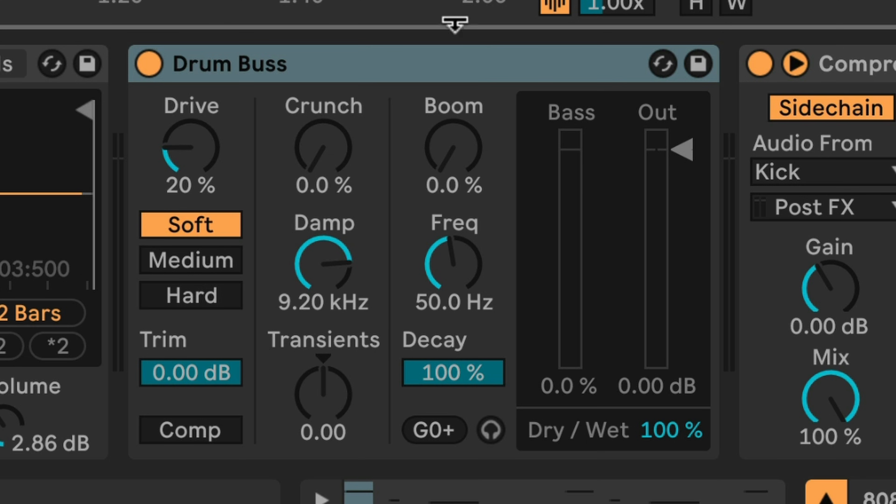
key("space")
left_click(219, 306)
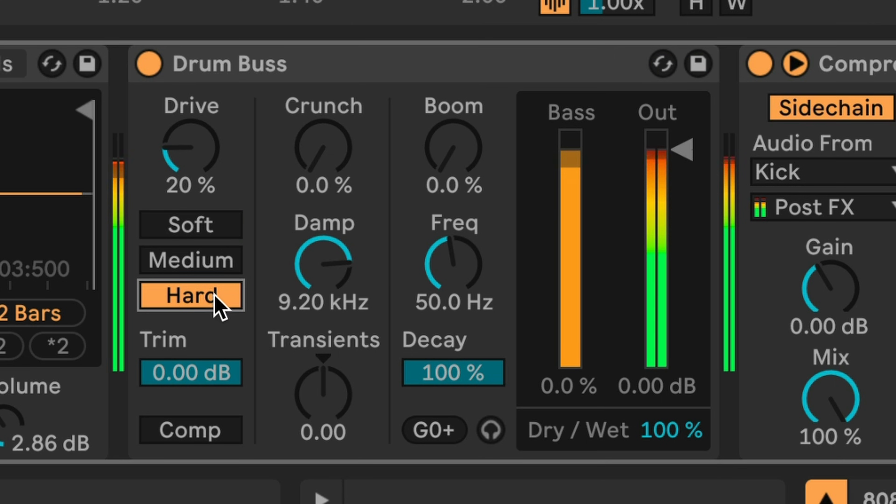
left_click_drag(204, 150, 204, 148)
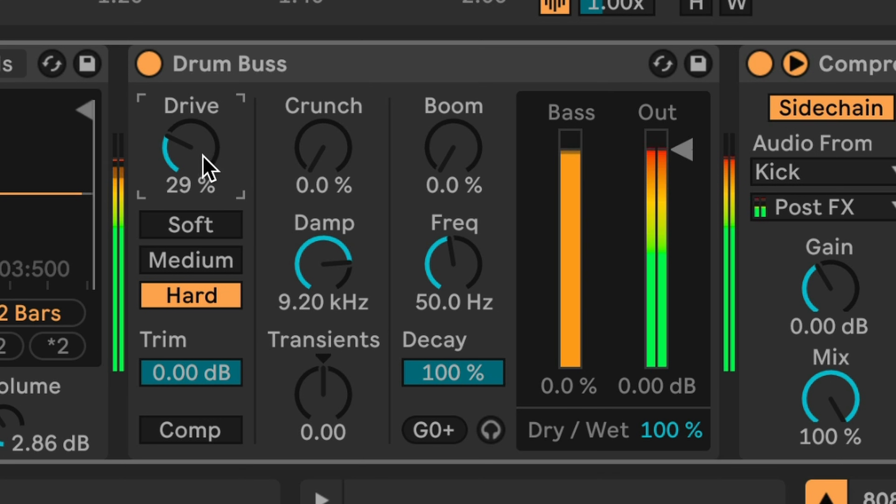
Set the Drum Buss Transients to 0.24 and its Drive to 23%
left_click(330, 390)
right_click(326, 378)
left_click_drag(330, 390, 324, 387)
left_click(312, 384)
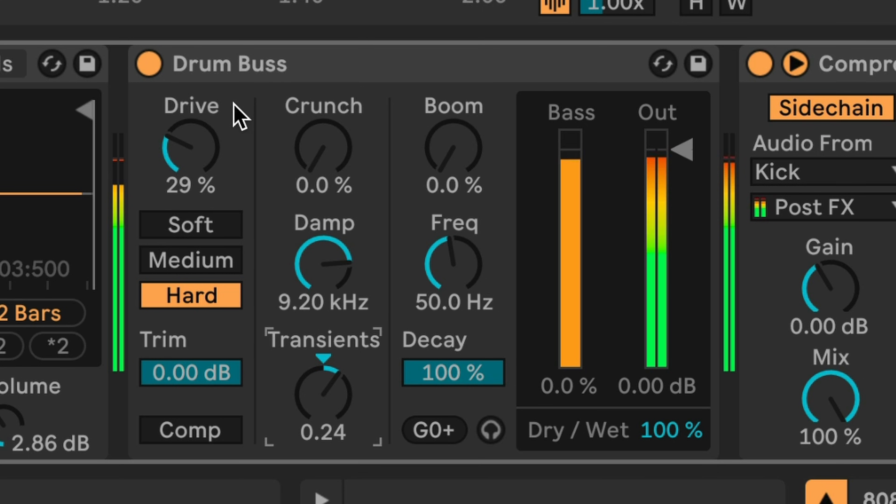
left_click(224, 144)
left_click_drag(224, 144, 212, 139)
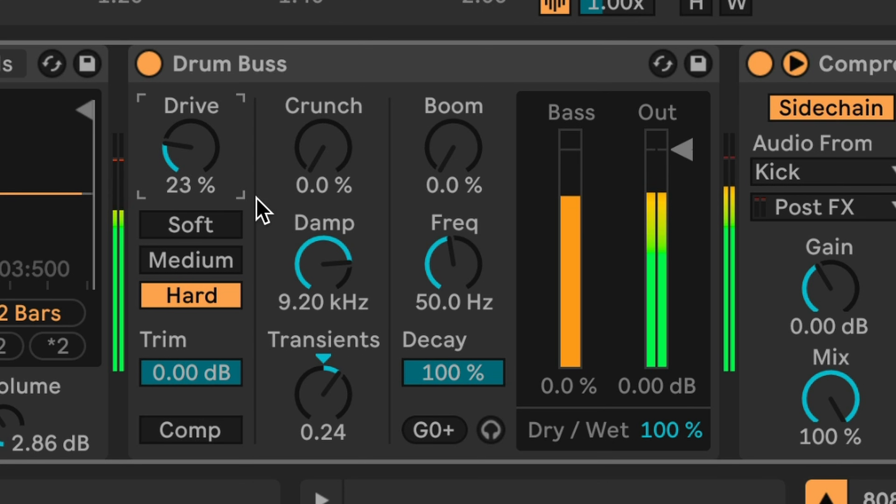
Try the Drum Buss Crunch at 61% and return it to 0%
left_click_drag(314, 156, 314, 98)
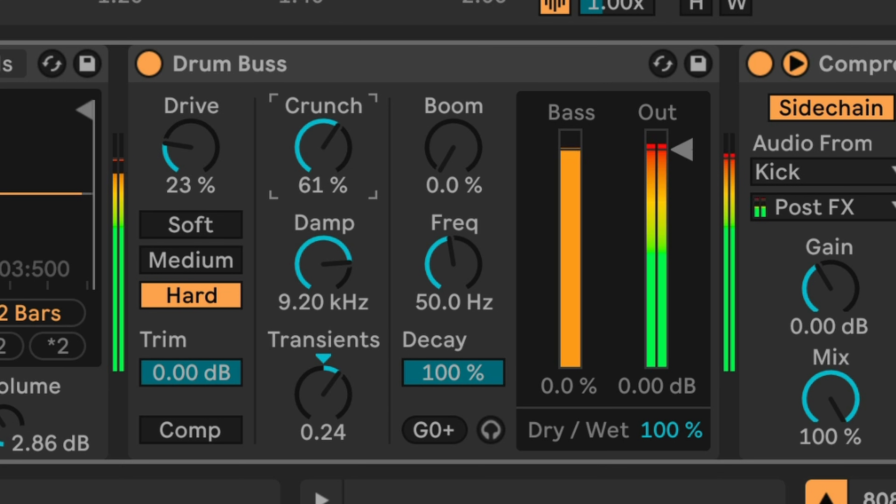
left_click_drag(314, 90, 314, 152)
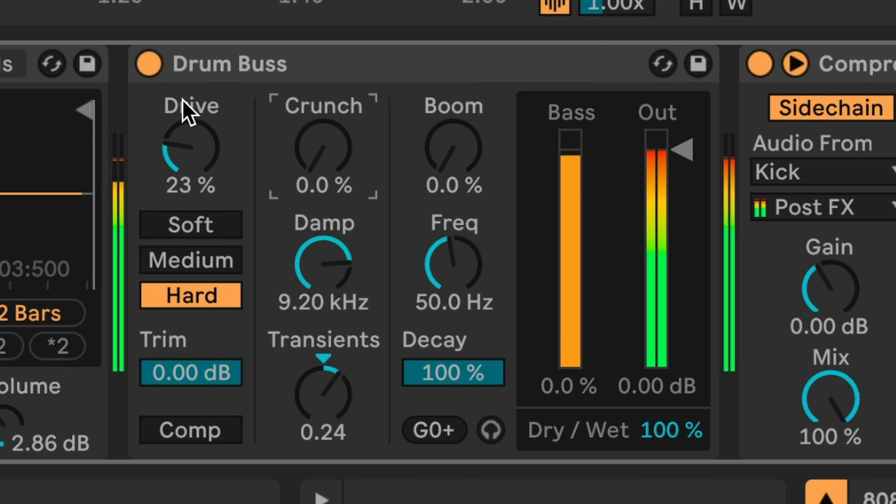
Compare the 808 with the Drum Buss bypassed and active, leaving the device switched on and selected
left_click(151, 63)
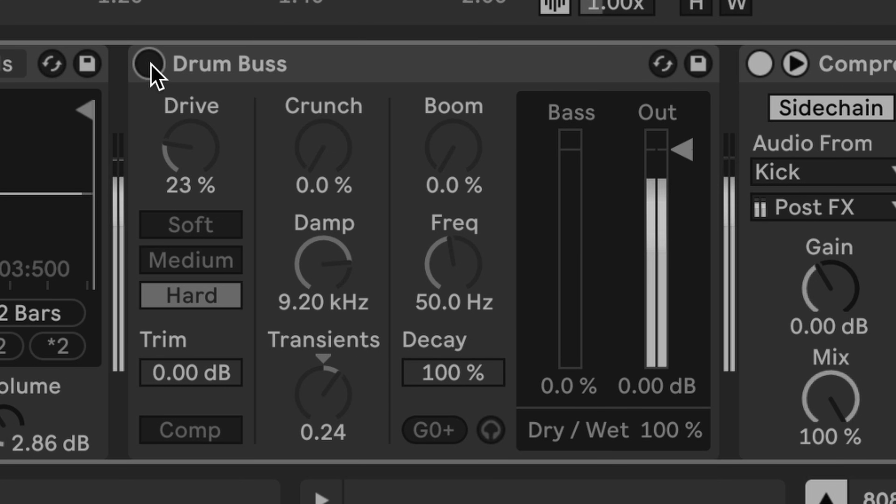
left_click(150, 63)
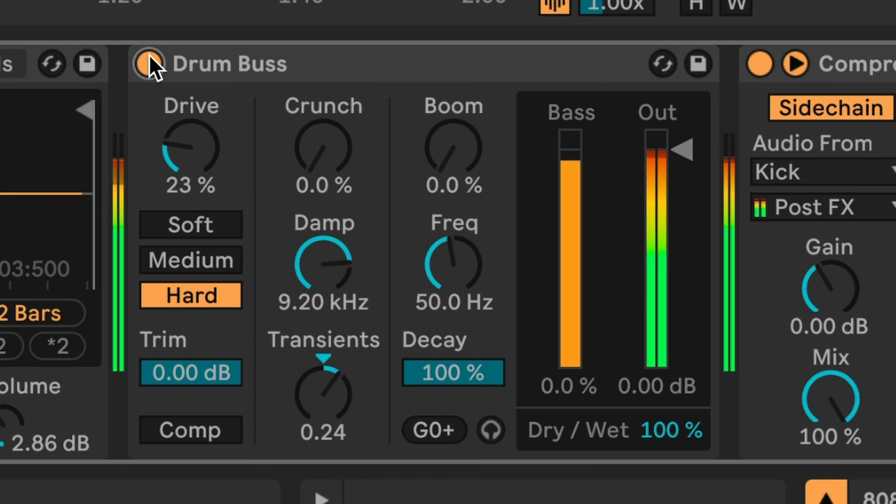
left_click(149, 64)
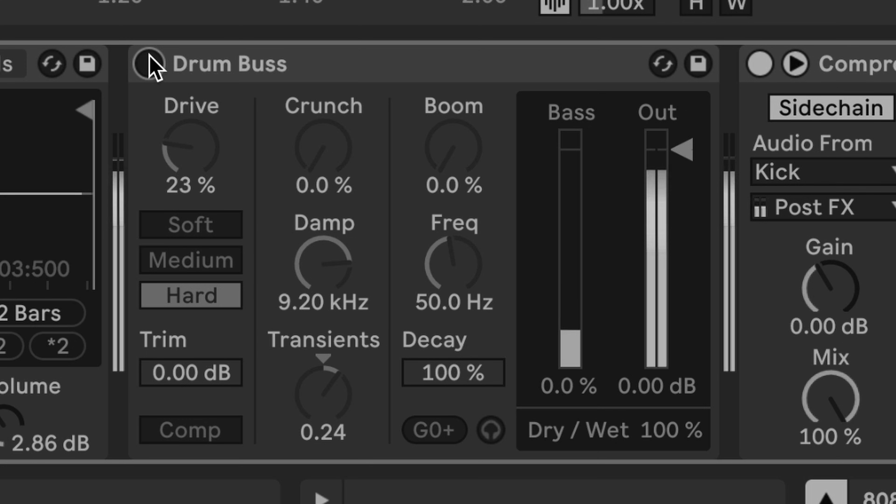
left_click(155, 59)
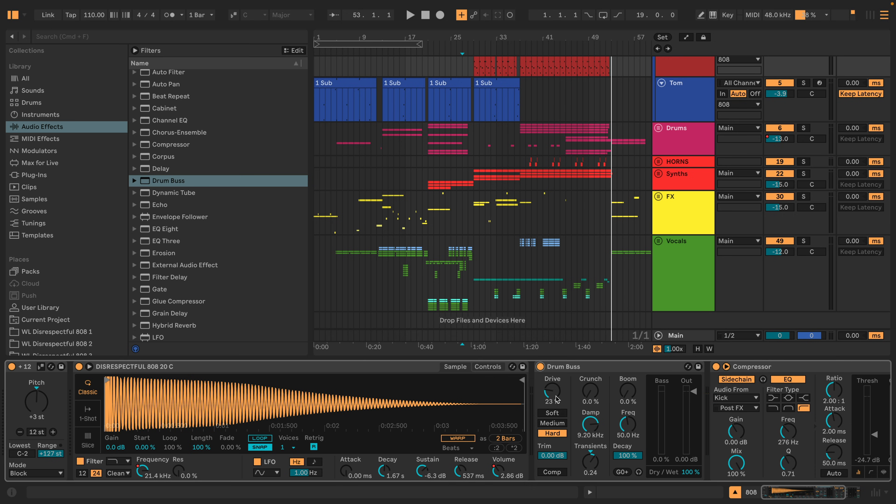
left_click(558, 368)
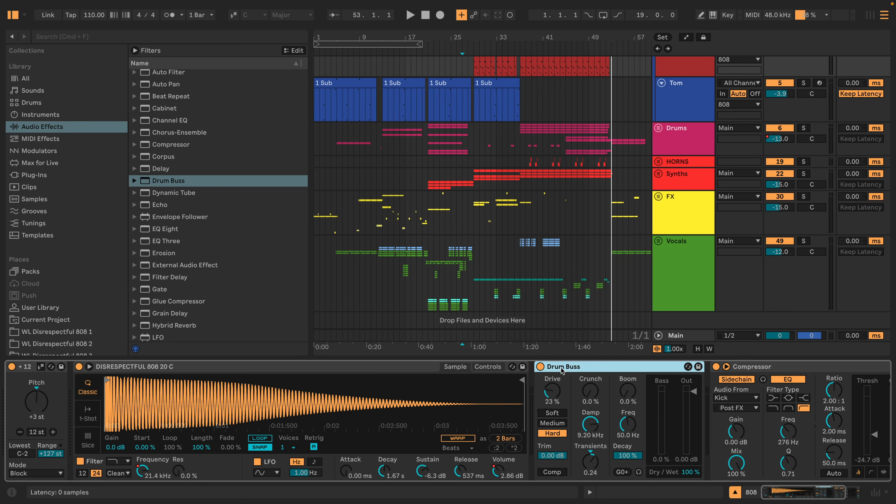
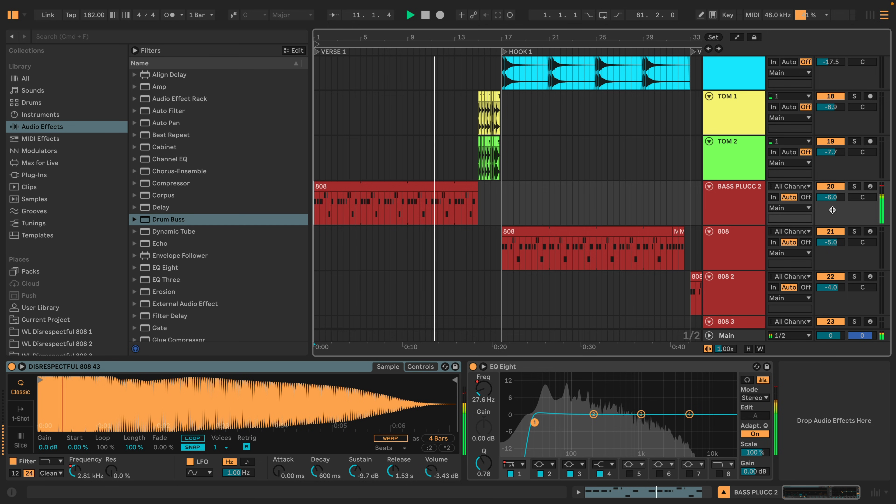
Solo the BASS PLUCC 2 track and insert Roar between its sampler and EQ Eight
left_click(854, 187)
left_click(854, 186)
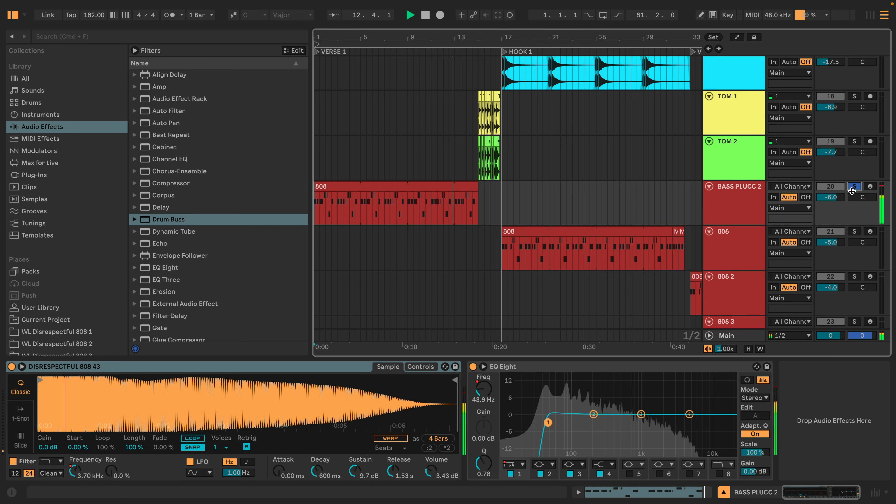
scroll(198, 212, "down", 10)
left_click(152, 226)
left_click_drag(461, 401, 469, 398)
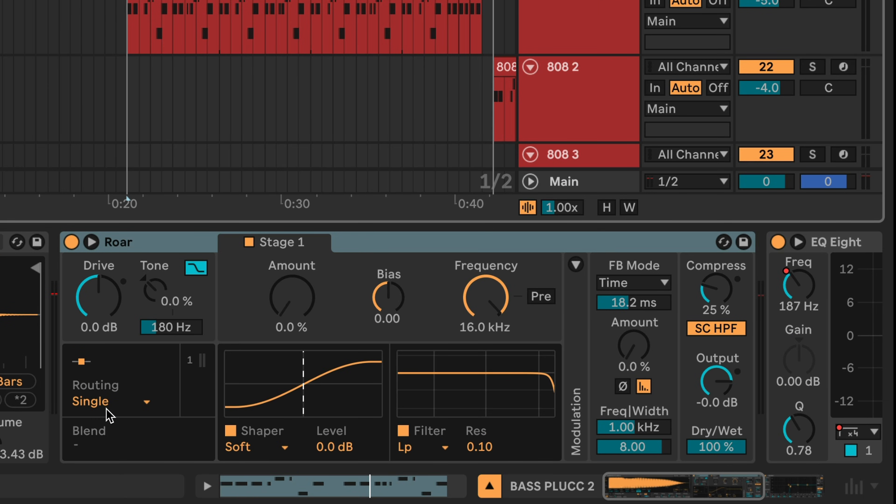
Review Roar's routing options and set its Drive to 2.7 dB and Tone to 25%
left_click(106, 410)
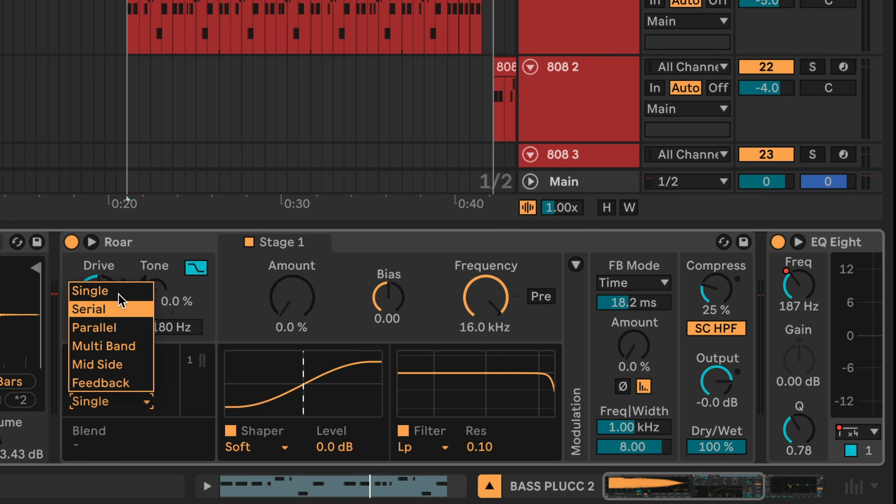
left_click(166, 245)
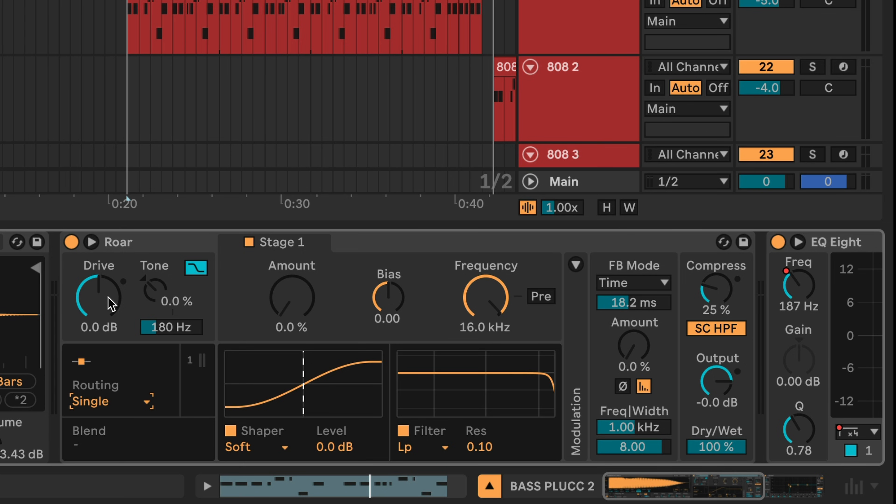
left_click_drag(115, 300, 115, 290)
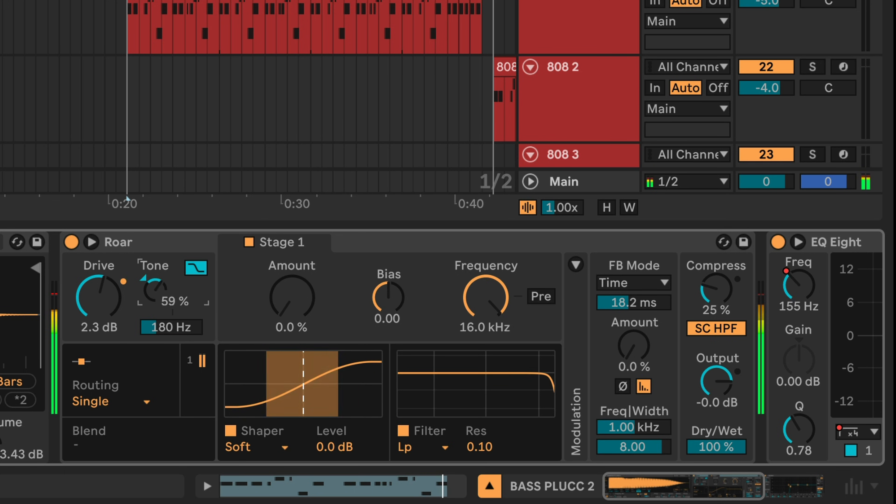
mouse_move(116, 319)
left_mouse_down()
mouse_move(109, 292)
mouse_move(109, 309)
left_mouse_up()
left_click_drag(155, 290, 155, 294)
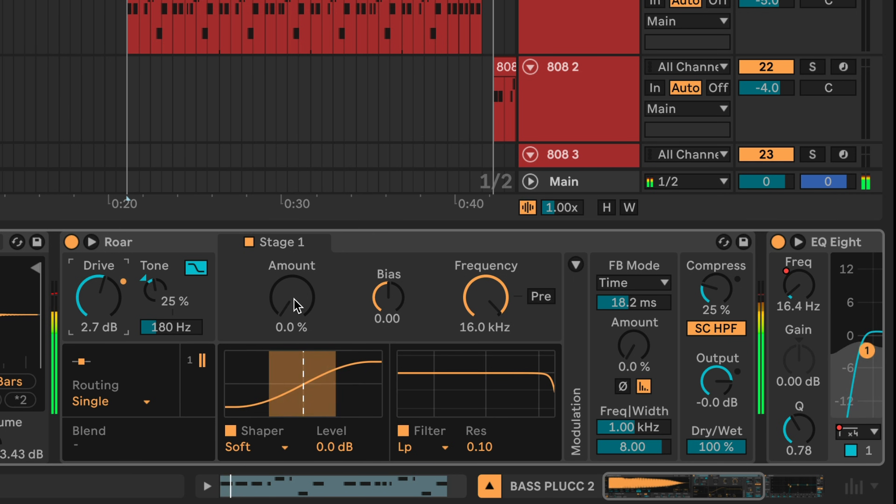
Set Roar's Stage 1 Amount to 18% and undo a further Drive change
mouse_move(280, 304)
left_mouse_down()
mouse_move(280, 258)
mouse_move(280, 287)
left_mouse_up()
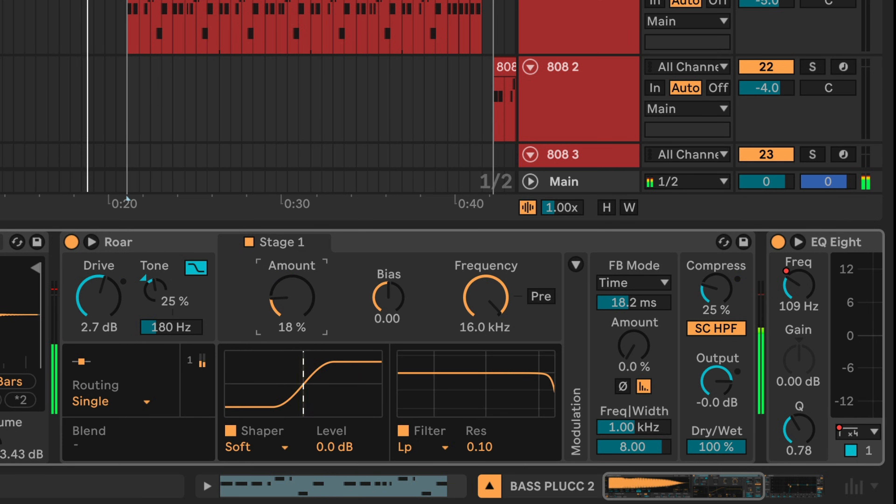
left_click_drag(115, 316, 115, 325)
key("super+z")
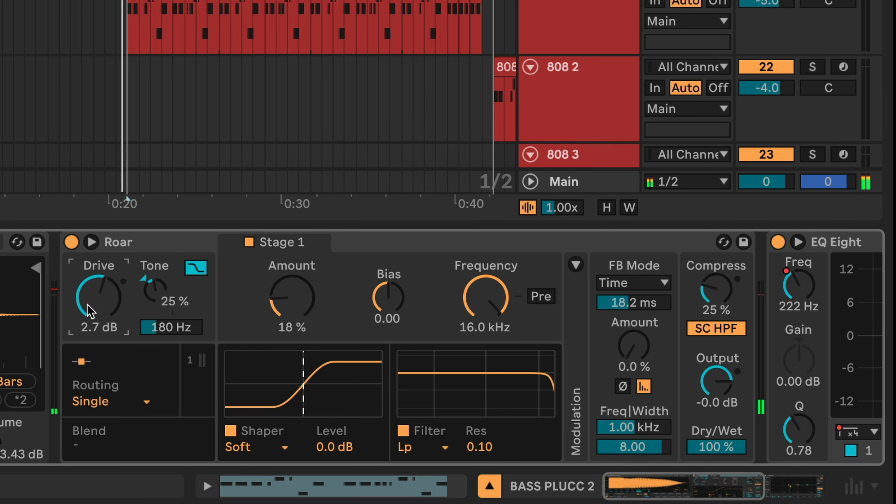
Switch Roar to Parallel routing and set its Drive to 1.9 dB during playback
left_click(95, 399)
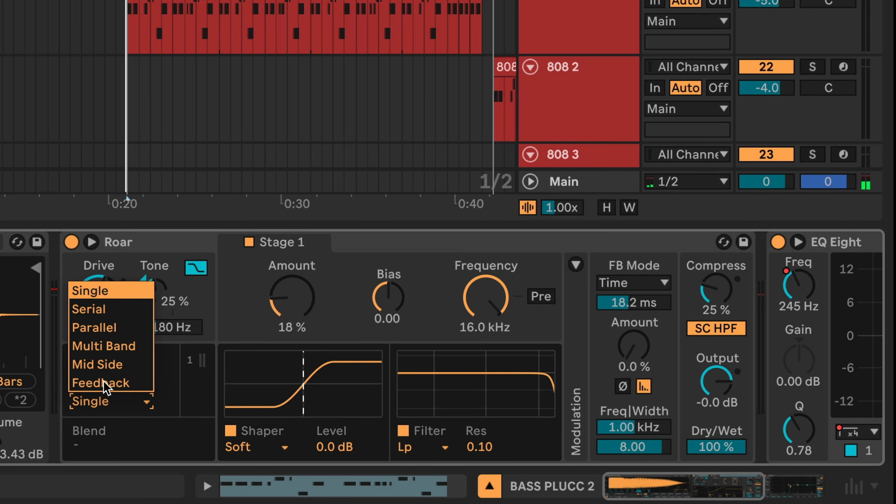
left_click(112, 330)
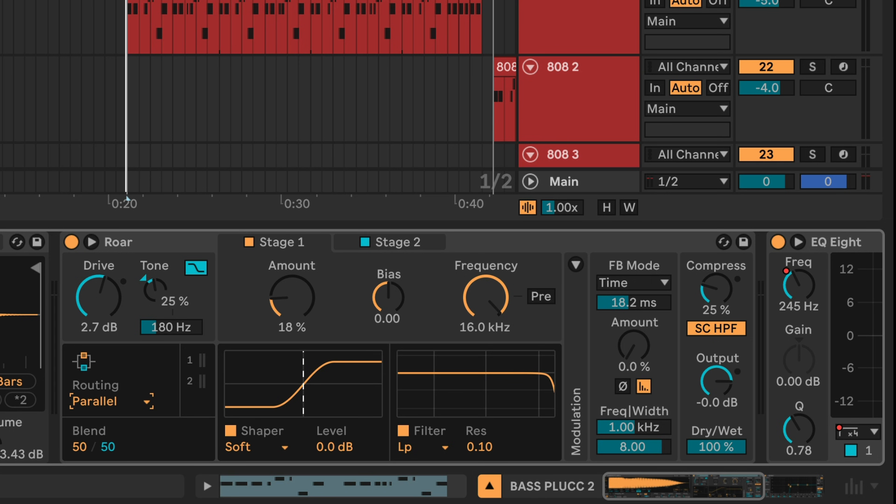
key("alt+2")
key("space")
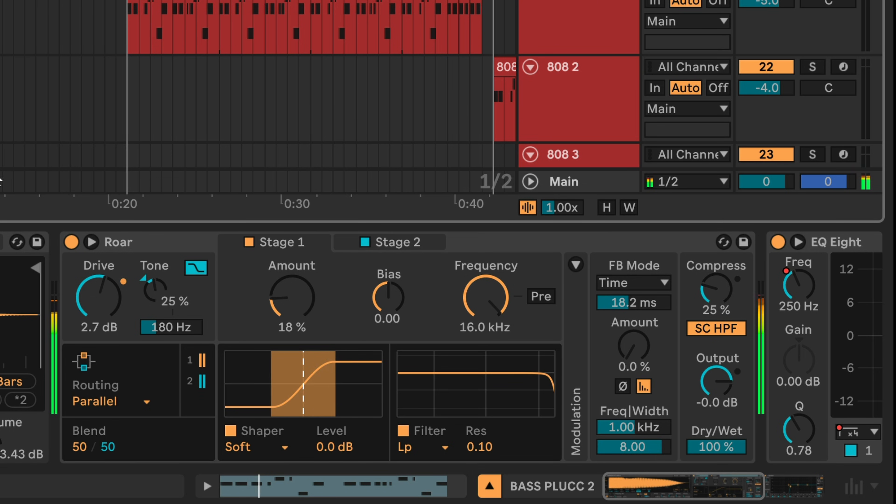
left_click_drag(105, 296, 105, 305)
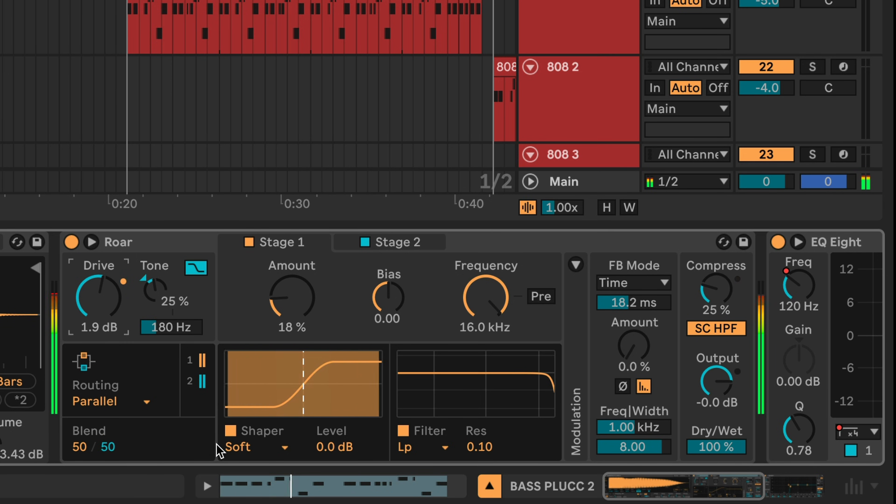
Audition Bit Crusher and Shards as Roar's Stage 1 shaper, then choose Noise Injection
left_click(265, 447)
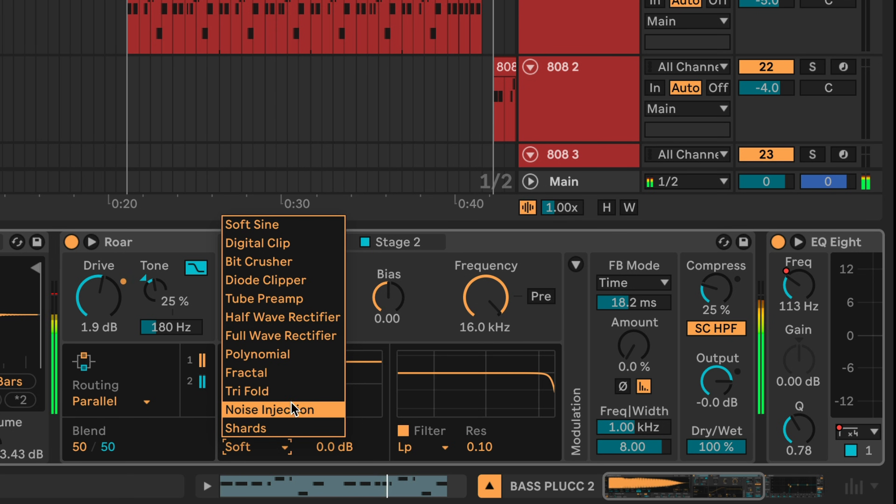
left_click(307, 261)
left_click(272, 446)
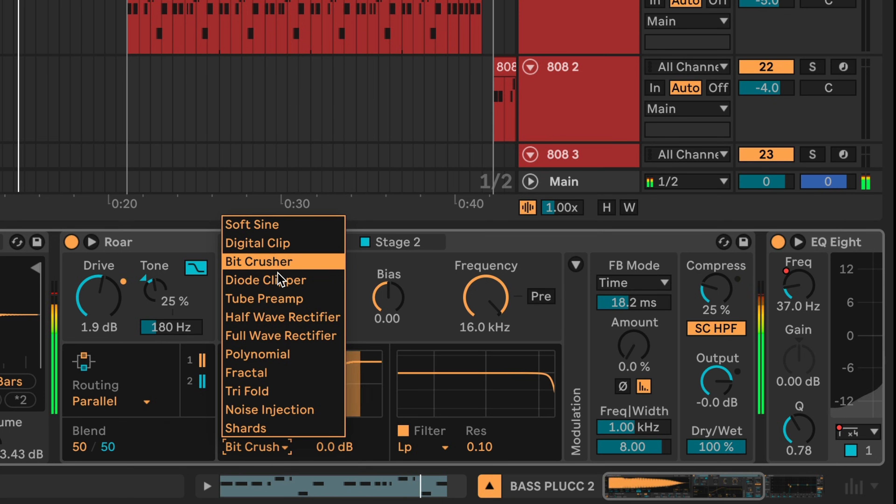
left_click(275, 428)
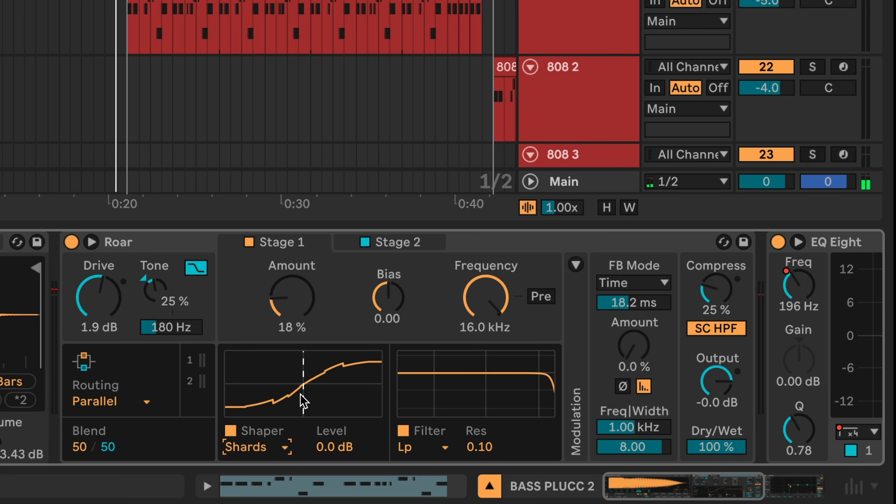
left_click(262, 446)
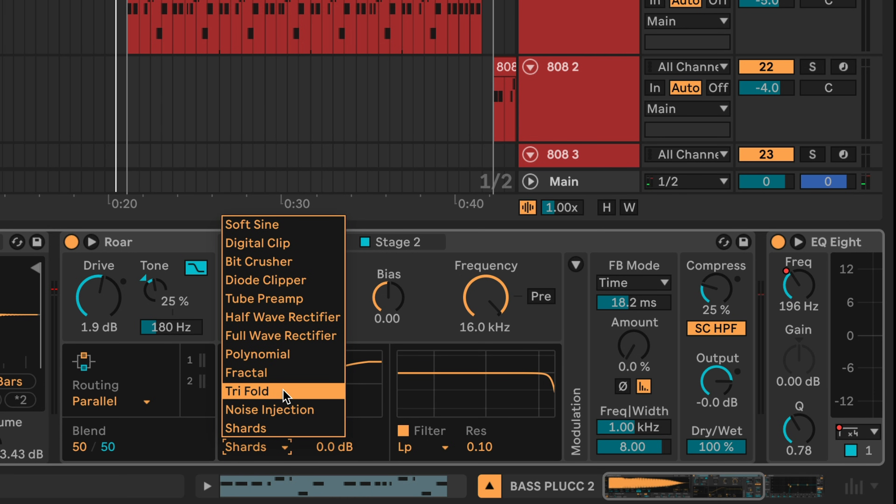
left_click(288, 411)
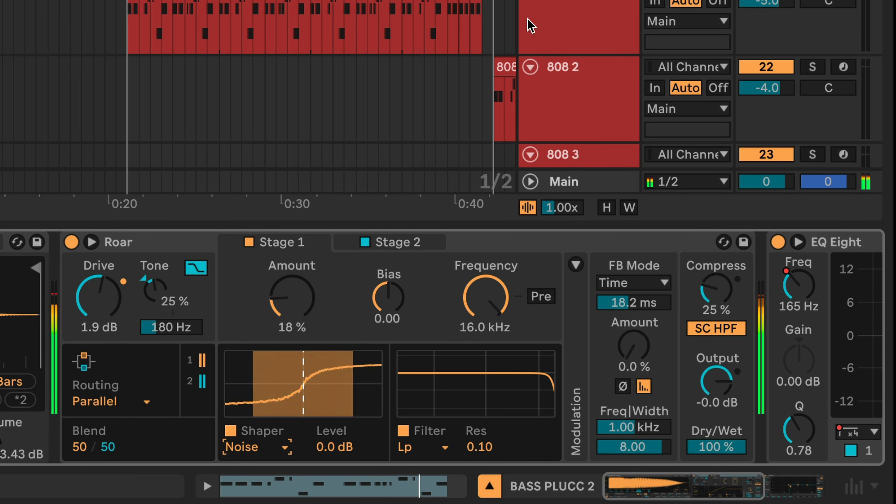
Solo BASS PLUCC 2 and compare its sound with Roar bypassed and active
key("s")
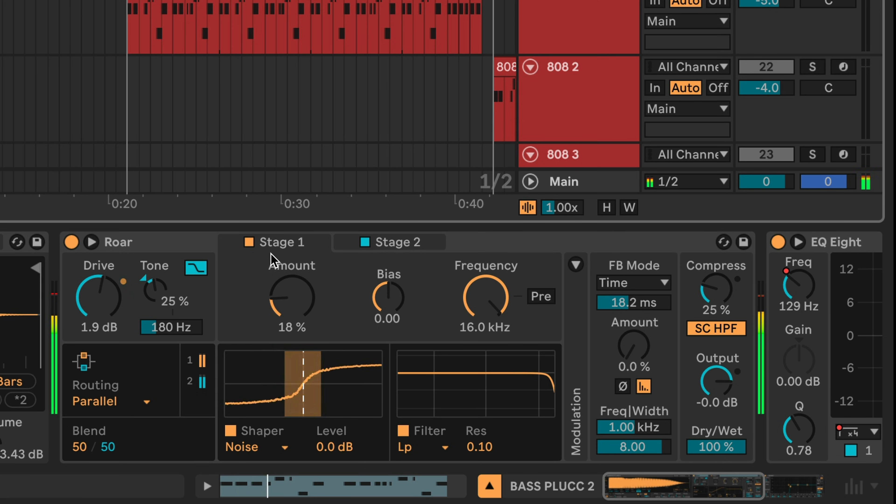
left_click(71, 242)
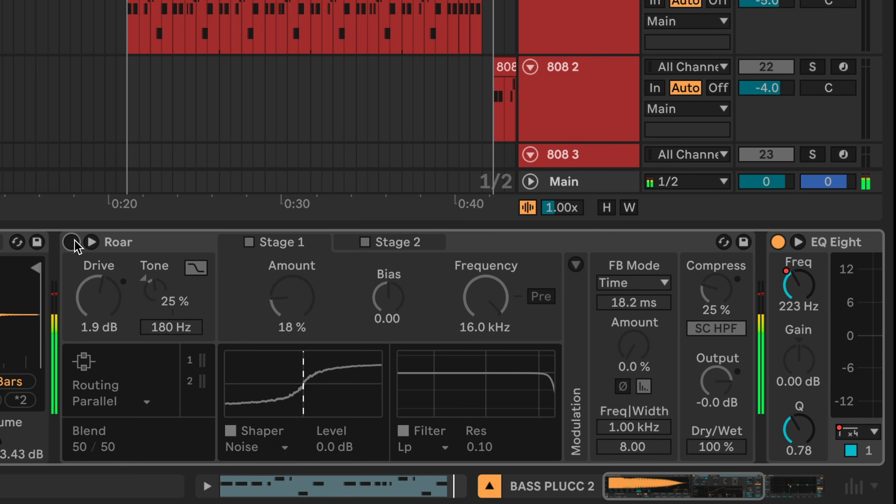
left_click(73, 242)
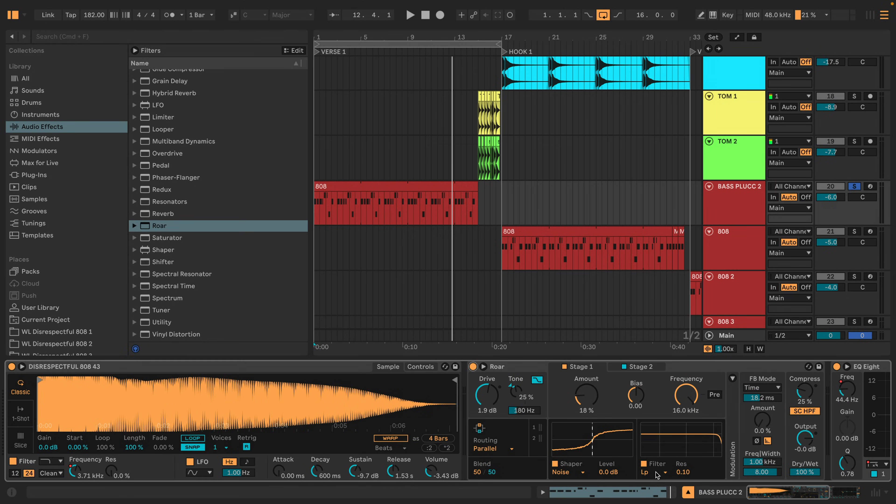
Set Roar's Stage 1 filter to Hp at 3.28 kHz and compare the playing bass with Roar off and on
left_click(648, 471)
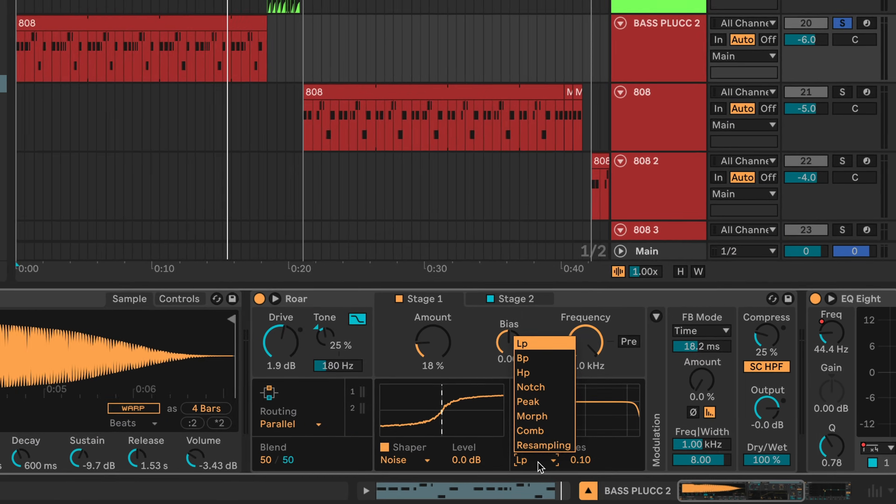
left_click(528, 374)
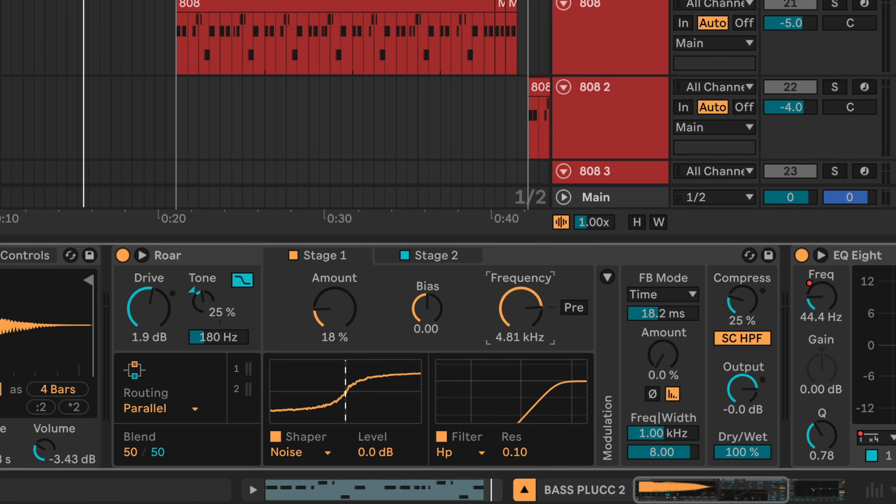
key("space")
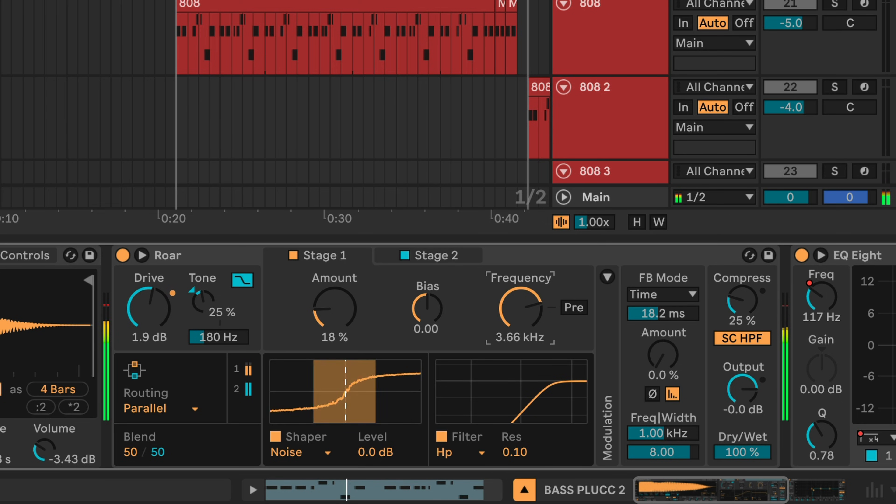
left_click(122, 255)
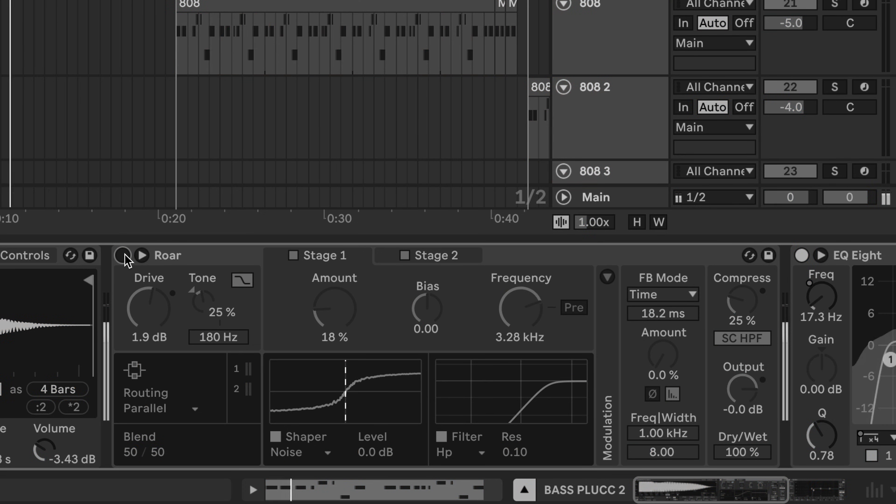
left_click(123, 256)
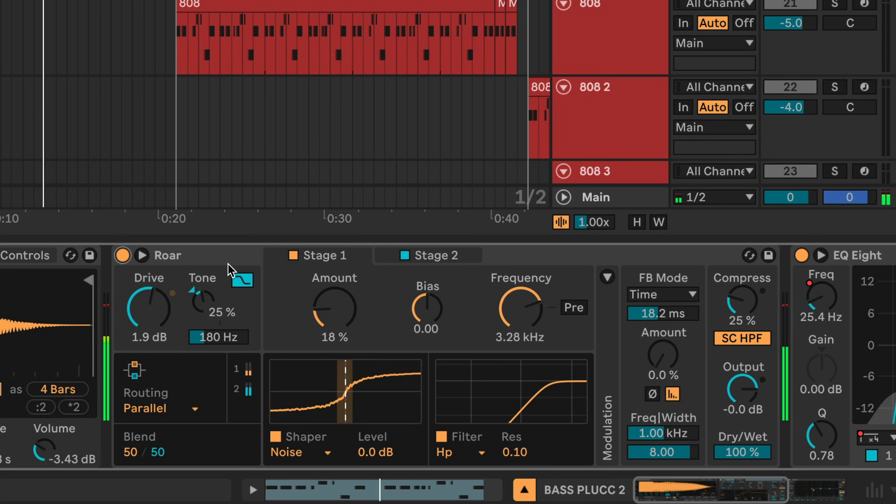
Lower Roar's Stage 1 high-pass filter frequency to 236 Hz and look through the feedback mode options
left_click_drag(516, 310, 516, 367)
scroll(614, 333, "right", 3)
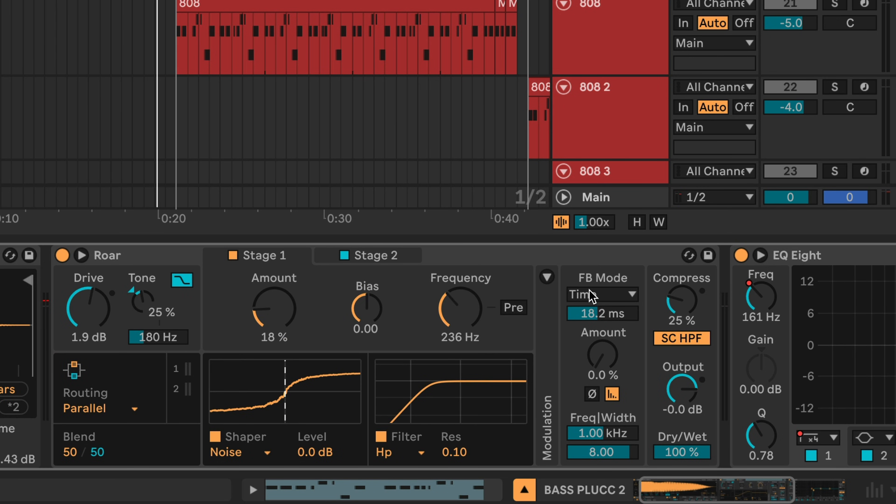
left_click(592, 296)
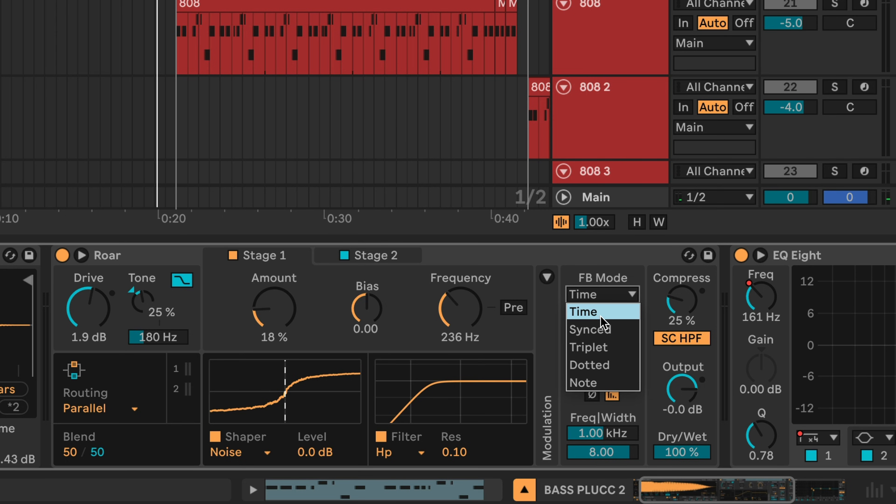
left_click(659, 287)
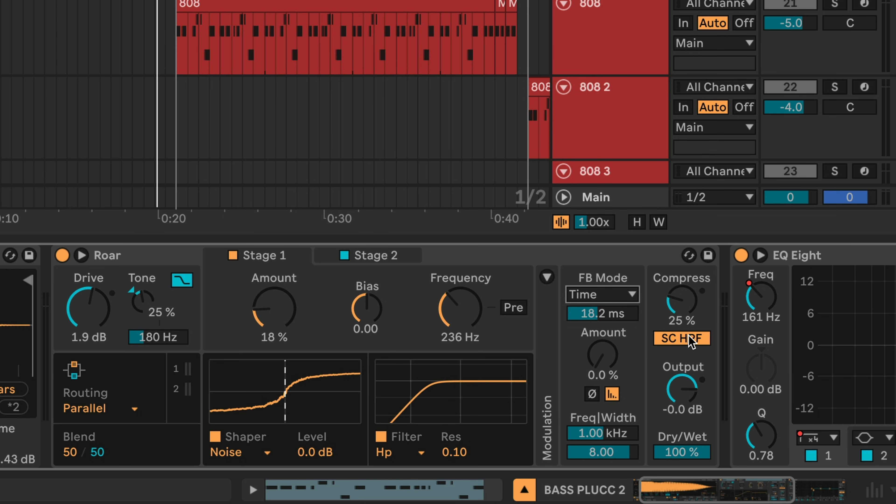
Switch Roar to Mid Side routing and set its Blend to 0/100 during playback
left_click(96, 409)
left_click(103, 370)
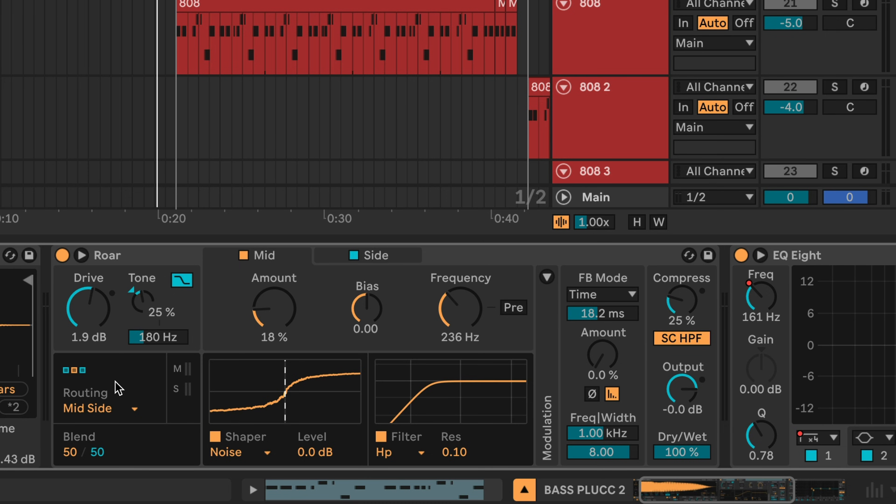
key("space")
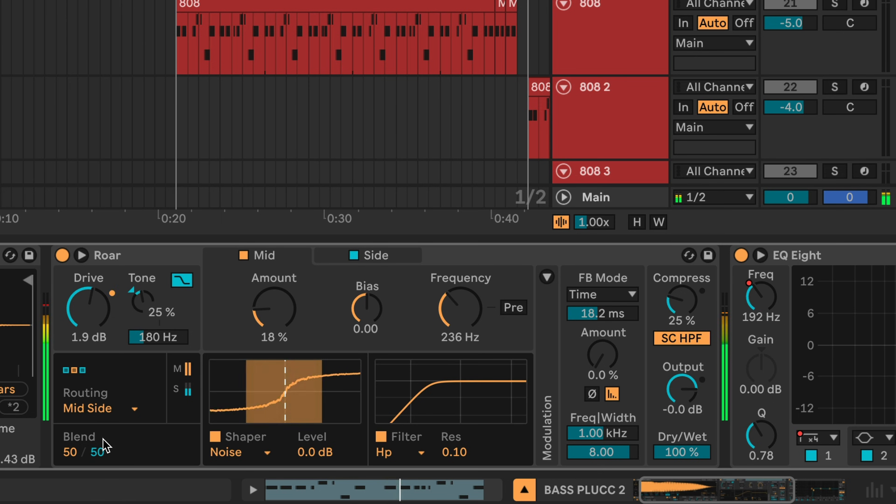
left_click_drag(70, 452, 69, 474)
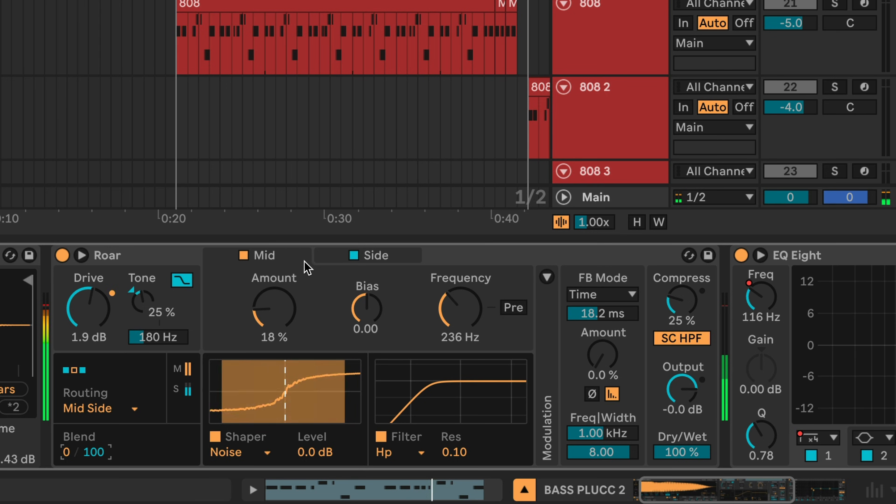
left_click(354, 255)
left_click(357, 253)
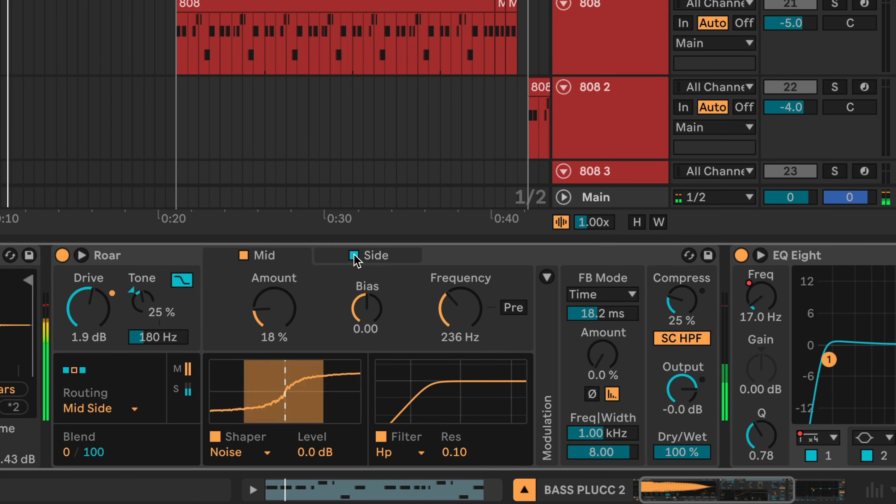
Group Roar into an Audio Effect Rack, add an empty second chain, and name Roar's chain BUZZ
left_click(134, 258)
key("ctrl+g")
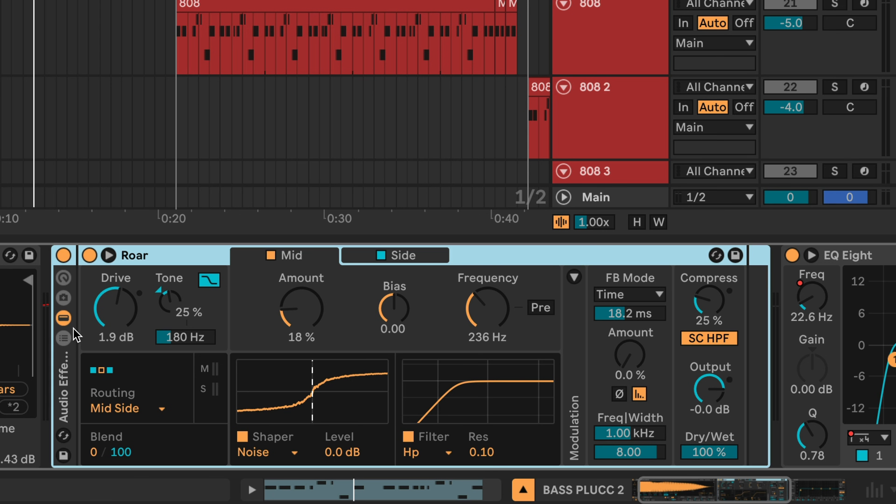
left_click(64, 338)
right_click(165, 366)
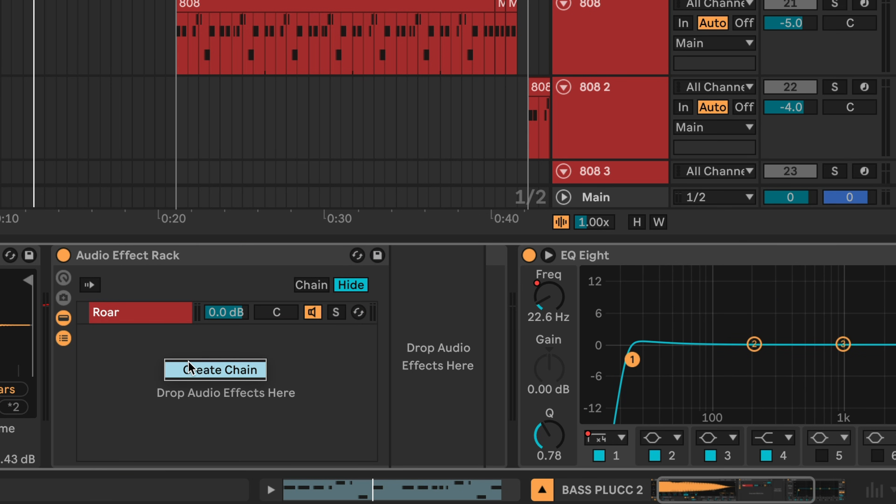
left_click(188, 361)
left_click(137, 311)
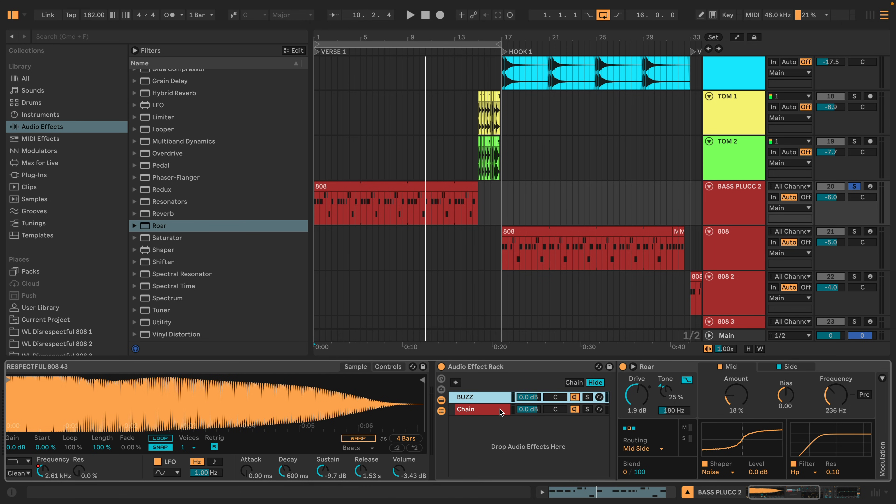
Play the song from the start and rename the rack's empty chain as DRY
key("space")
scroll(569, 233, "down", 5)
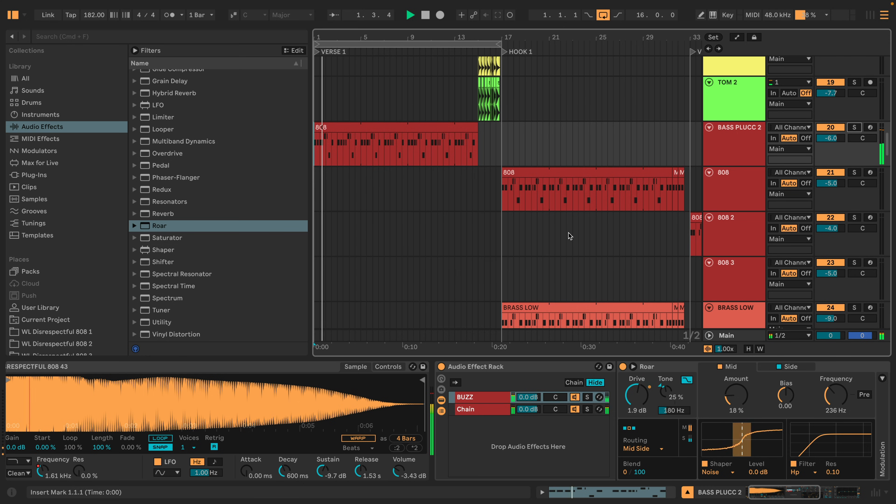
scroll(605, 325, "down", 3)
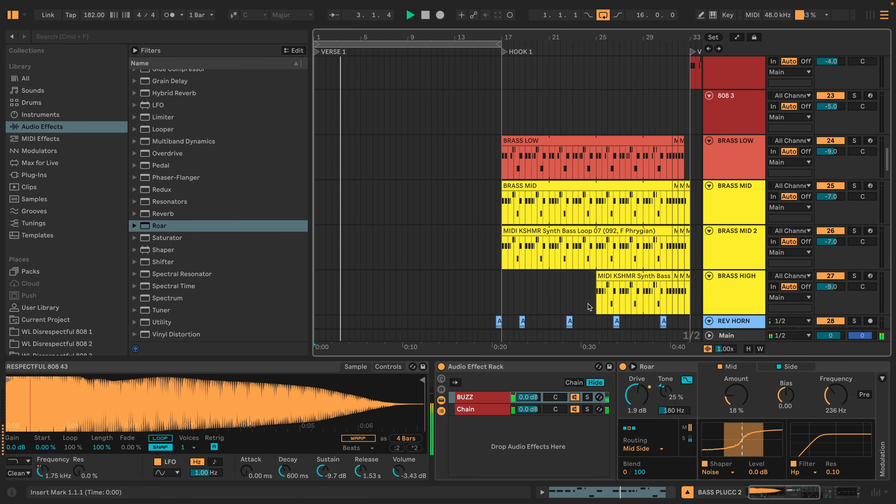
scroll(458, 246, "up", 3)
scroll(458, 246, "up", 2)
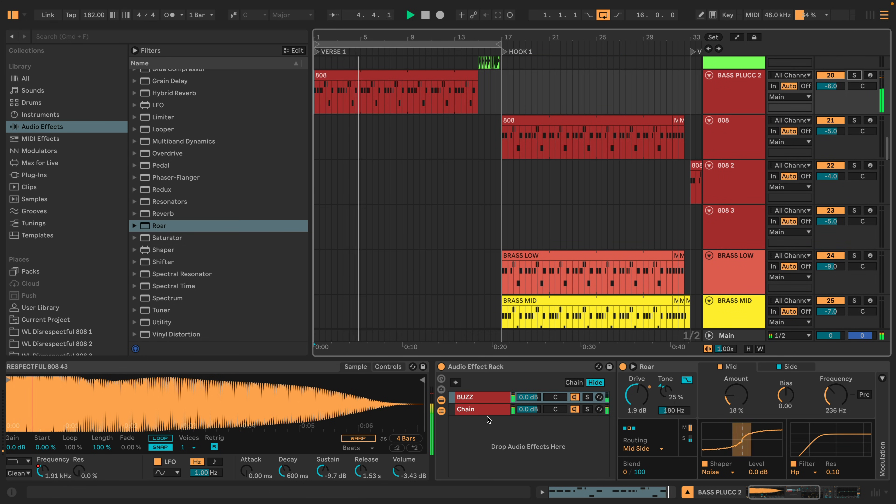
left_click(479, 410)
key("super+r")
type("DRY")
key("Return")
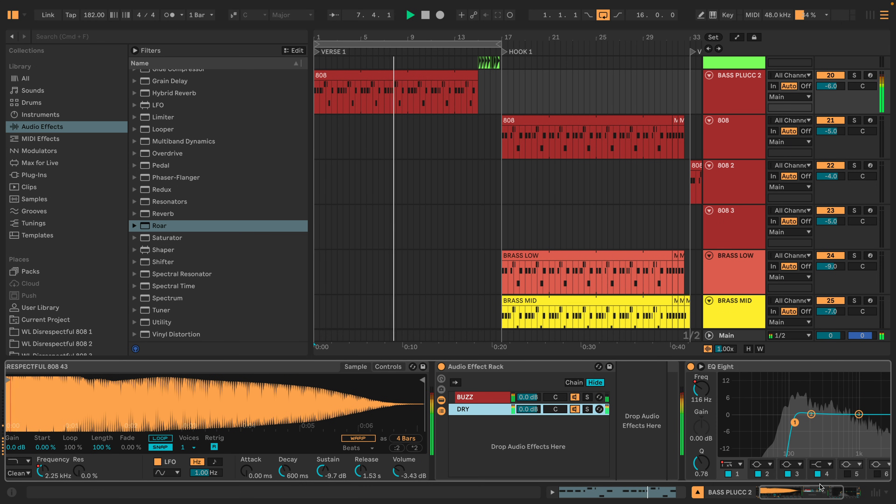
Turn off arrangement looping and compare the playing verse with the BASS PLUCC 2 rack bypassed and active
left_click_drag(805, 492, 814, 495)
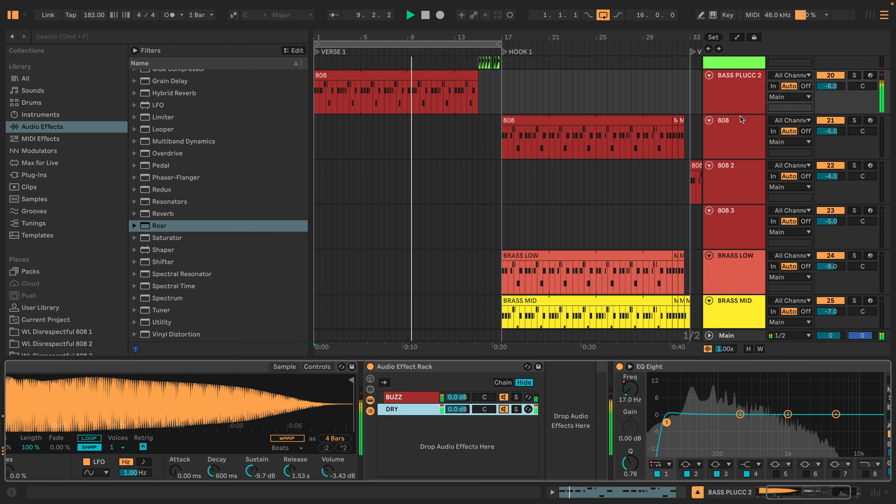
left_click(603, 15)
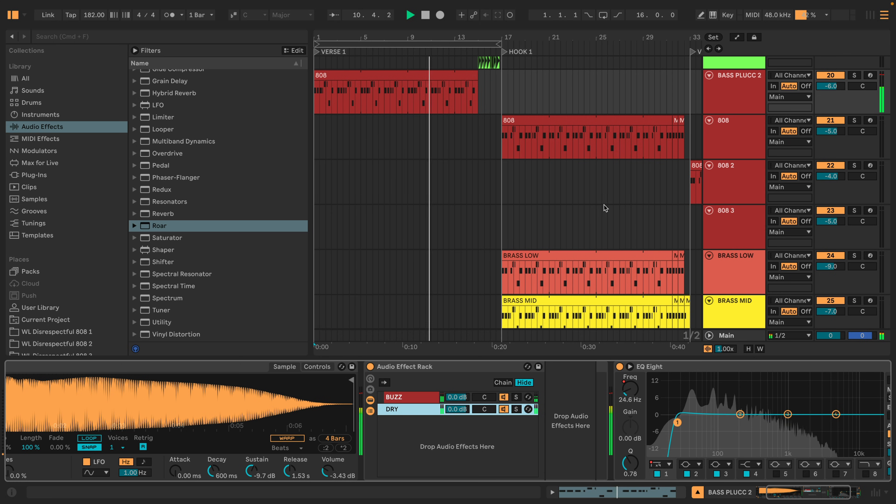
left_click(371, 367)
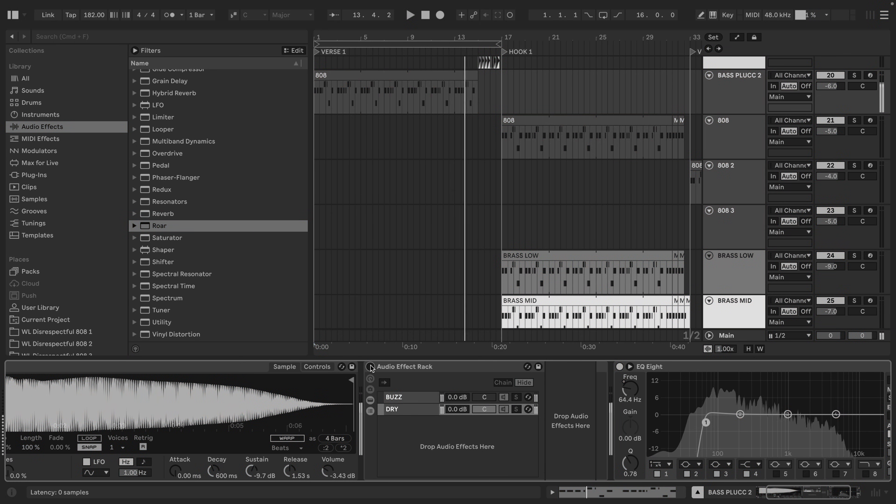
left_click(371, 367)
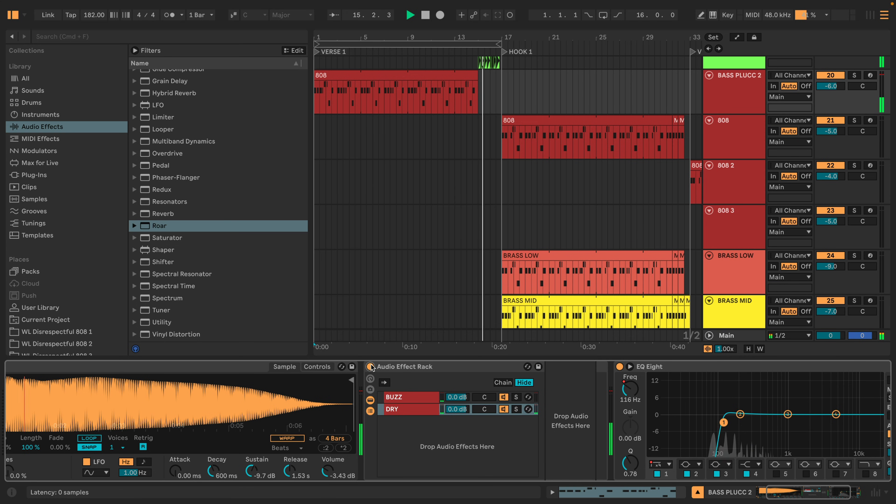
key("space")
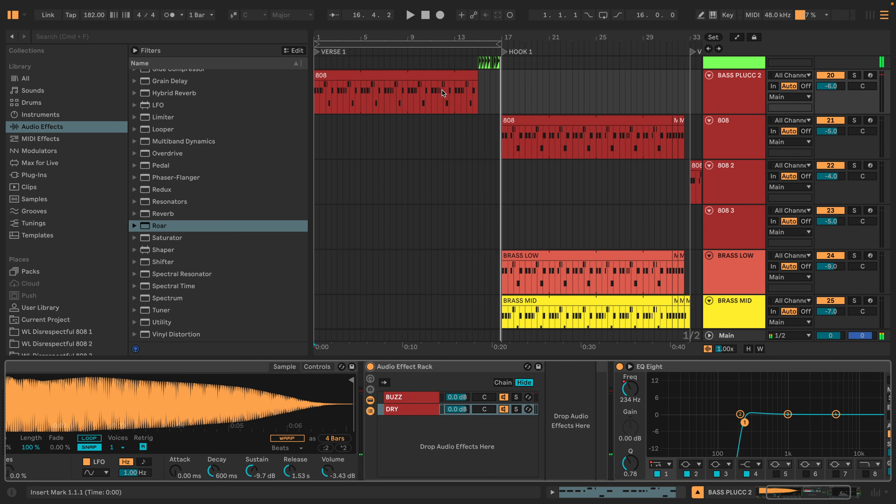
Copy the BUZZ/DRY Audio Effect Rack from BASS PLUCC 2 onto the 808 track
left_click(451, 77)
left_click(407, 362)
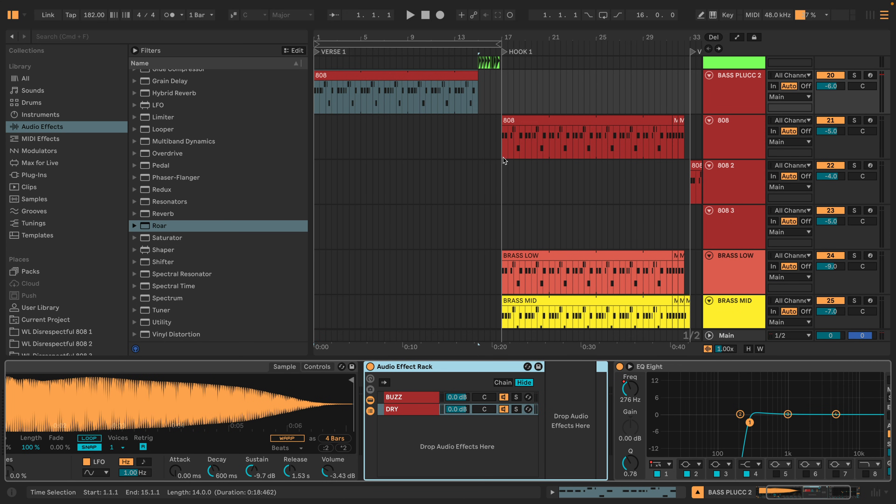
left_click(502, 147)
right_click(519, 403)
left_click(508, 141)
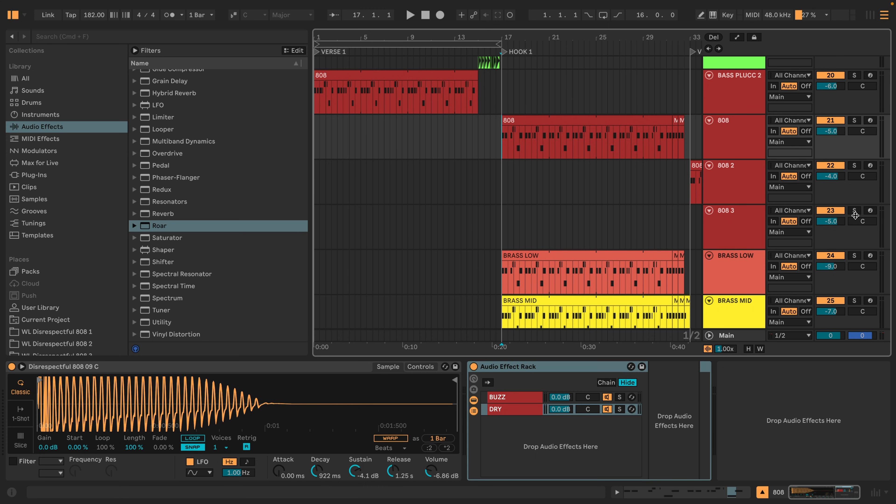
Play HOOK 1 with the 808 track's BUZZ chain open and compare the rack bypassed and active
key("space")
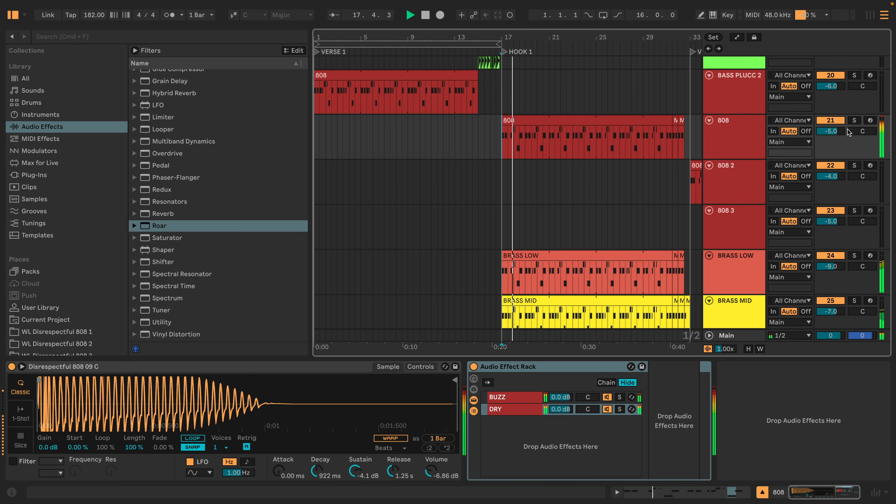
left_click(506, 397)
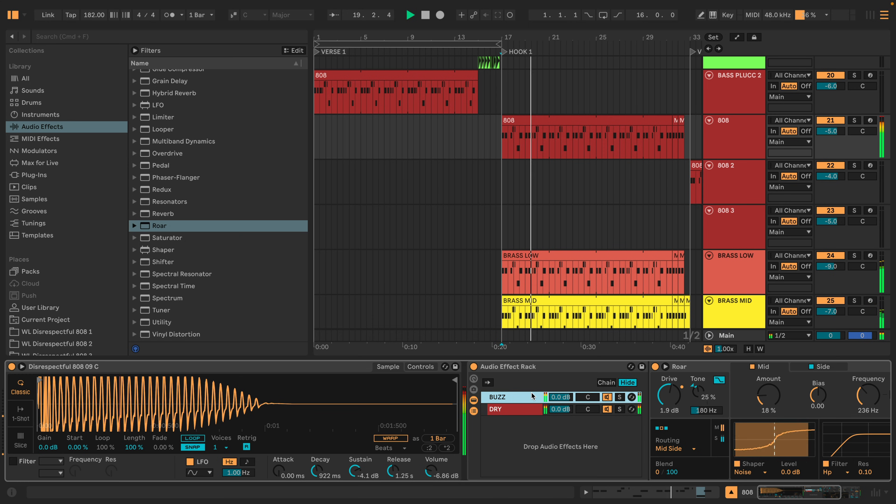
left_click(473, 367)
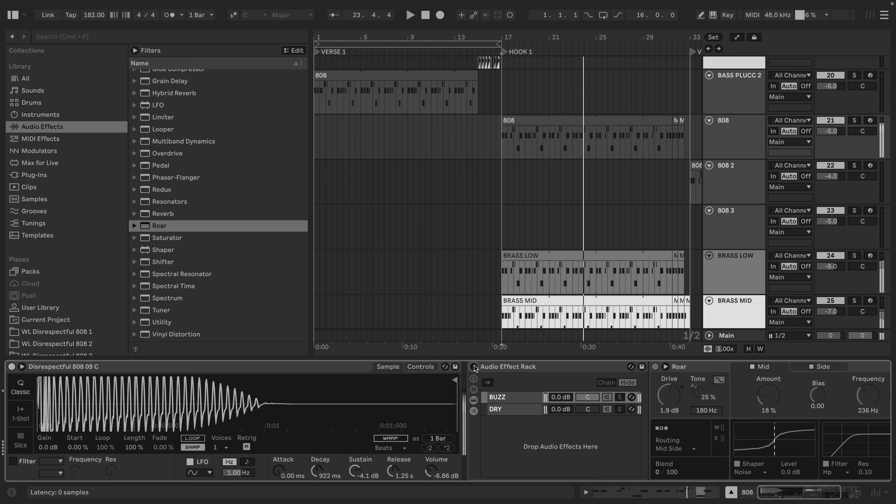
left_click(473, 367)
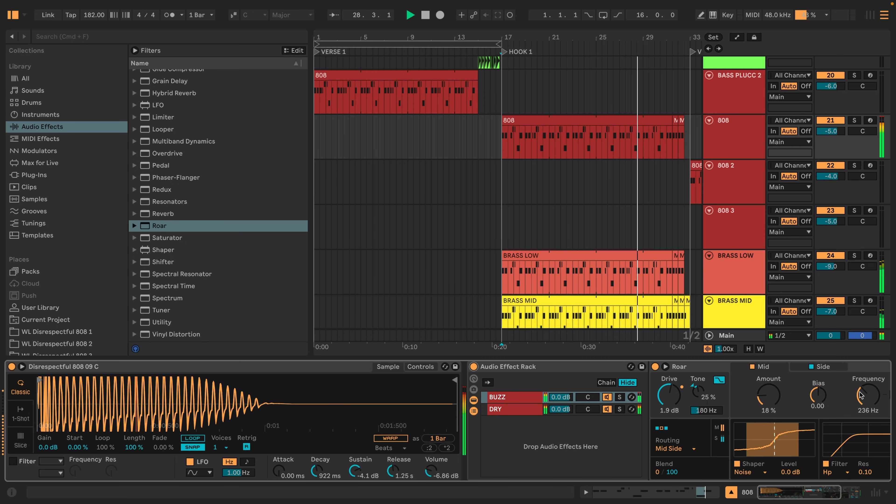
Set Roar's Mid filter frequency to 136 Hz and its Drive to 3.8 dB on the 808 track
left_click_drag(868, 394, 868, 414)
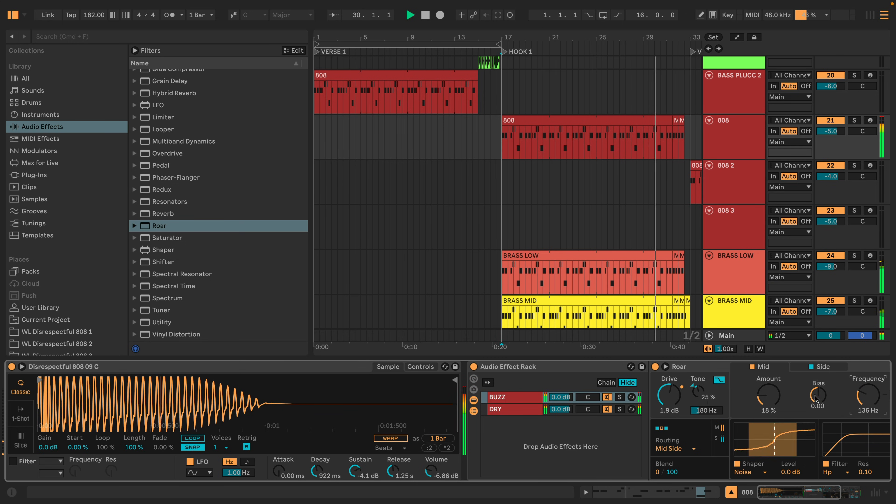
mouse_move(669, 395)
left_mouse_down()
mouse_move(669, 384)
mouse_move(664, 402)
left_mouse_up()
left_click_drag(638, 37, 637, 24)
Choose Shards as the Mid shaper of Roar in the 808 track's BUZZ chain
left_click_drag(537, 37, 536, 34)
left_click(808, 492)
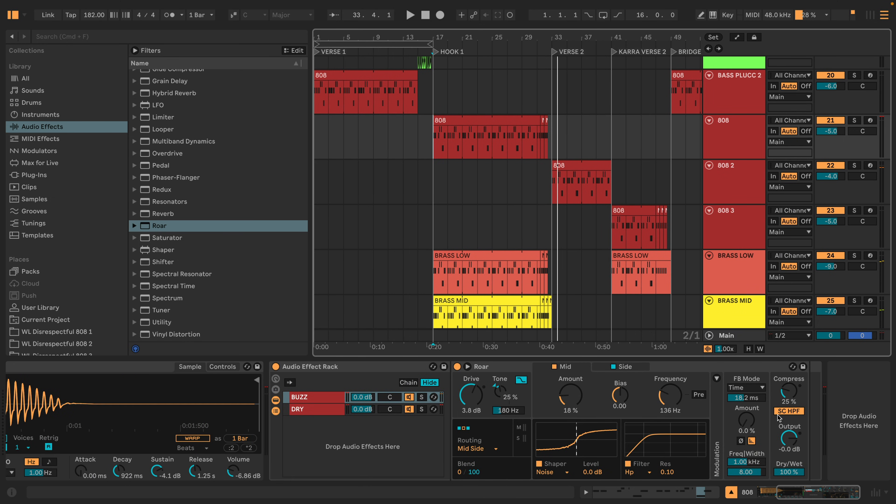
left_click(559, 472)
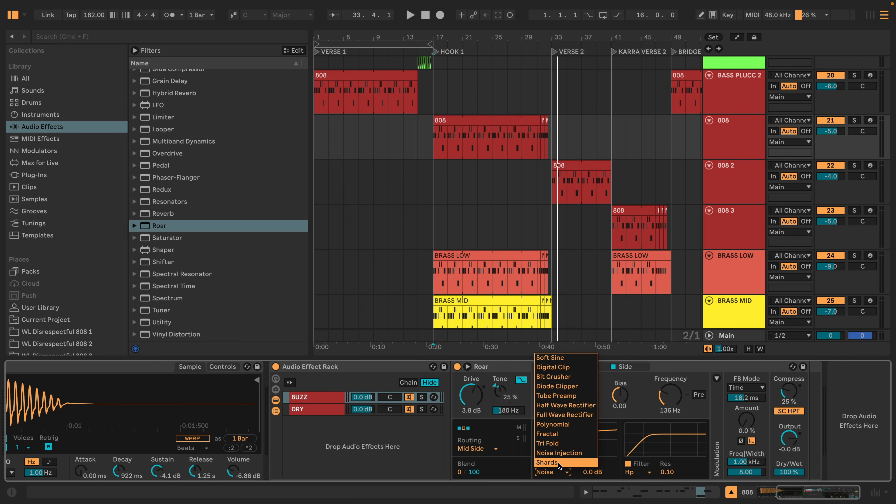
left_click(559, 463)
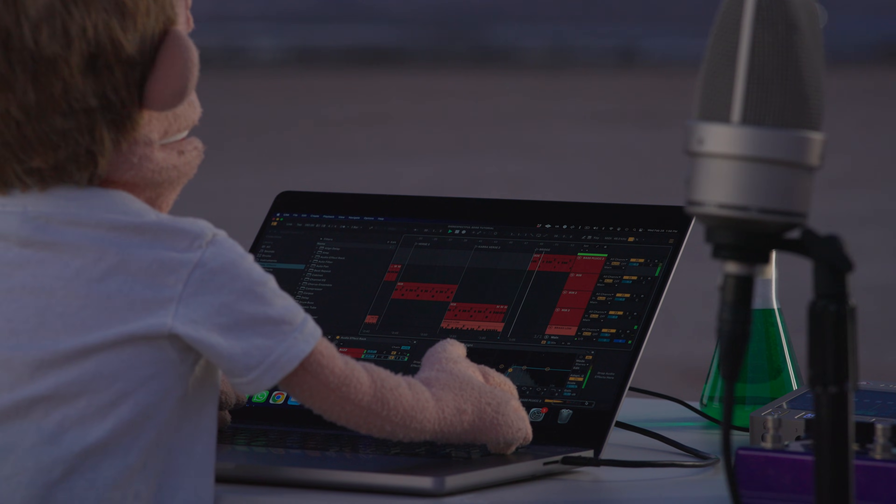